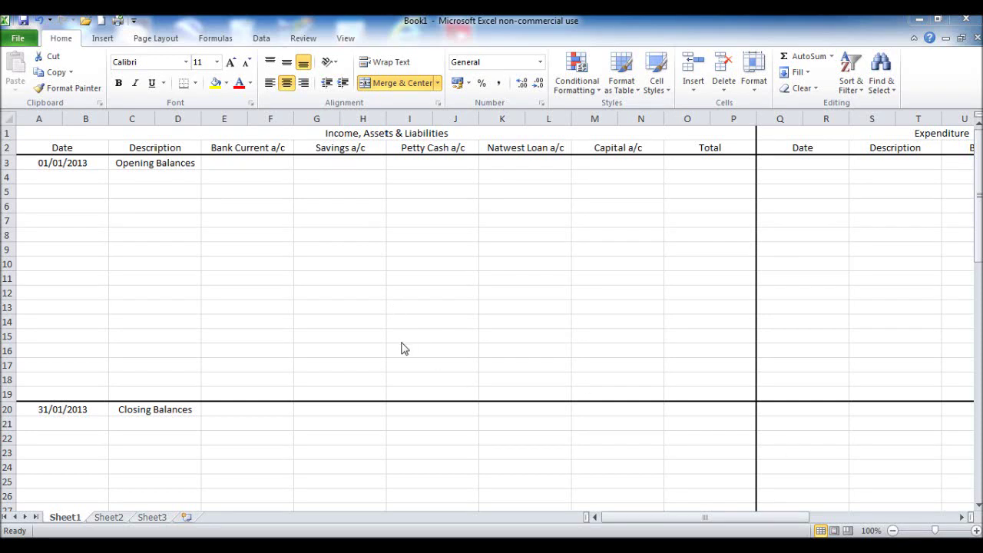
- Enter opening balances 500, 500, 500, -500 and -500 in E3, G3, I3, K3 and M3
{"action": "left_click", "coordinate": [270, 165]}
{"action": "left_click", "coordinate": [279, 164]}
{"action": "type", "text": "500"}
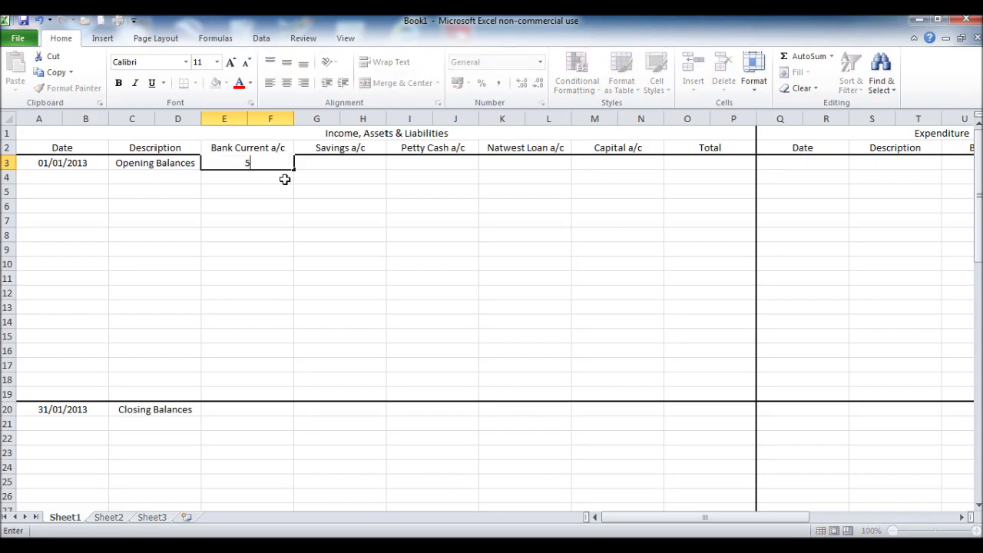
{"action": "key", "text": "Tab"}
{"action": "type", "text": "500"}
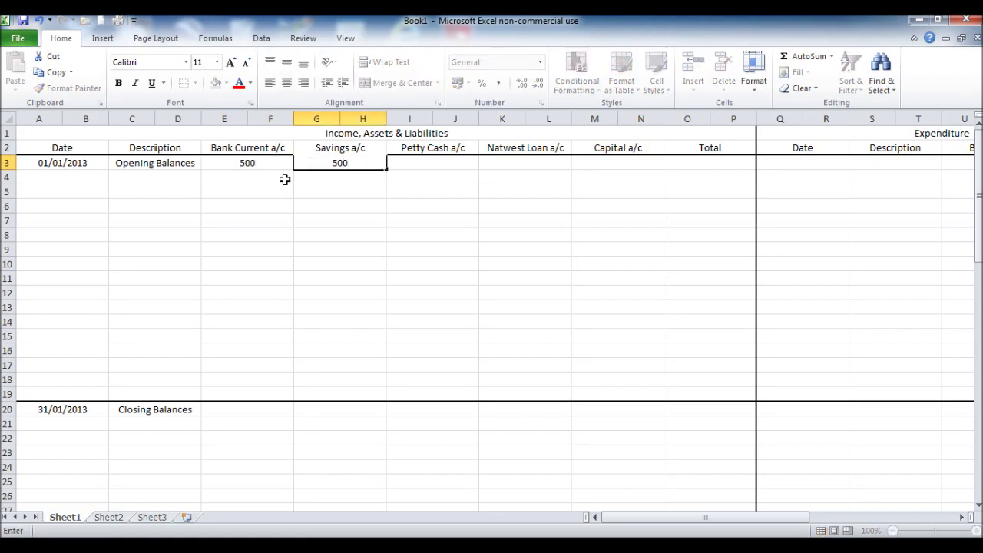
{"action": "key", "text": "Tab"}
{"action": "type", "text": "500"}
{"action": "key", "text": "Tab"}
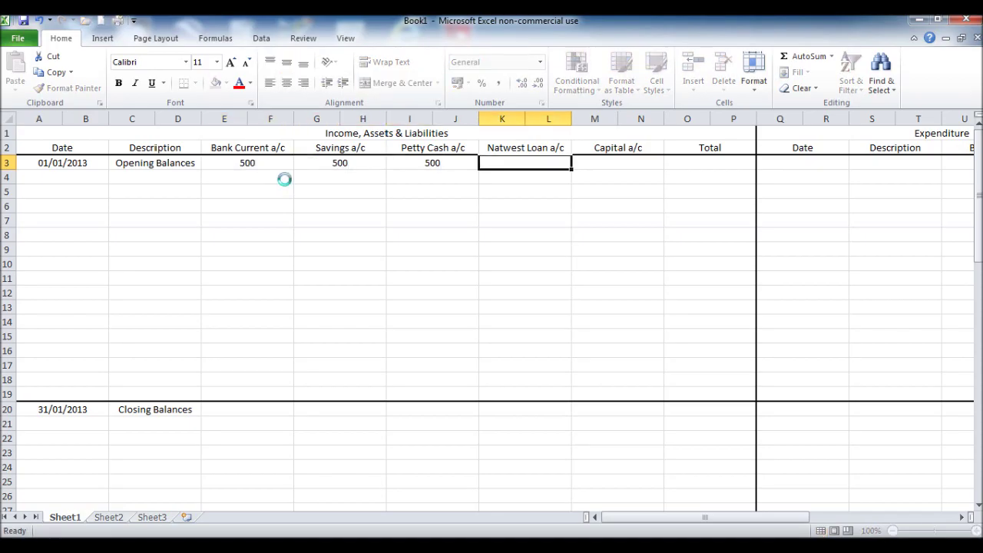
{"action": "type", "text": "-500"}
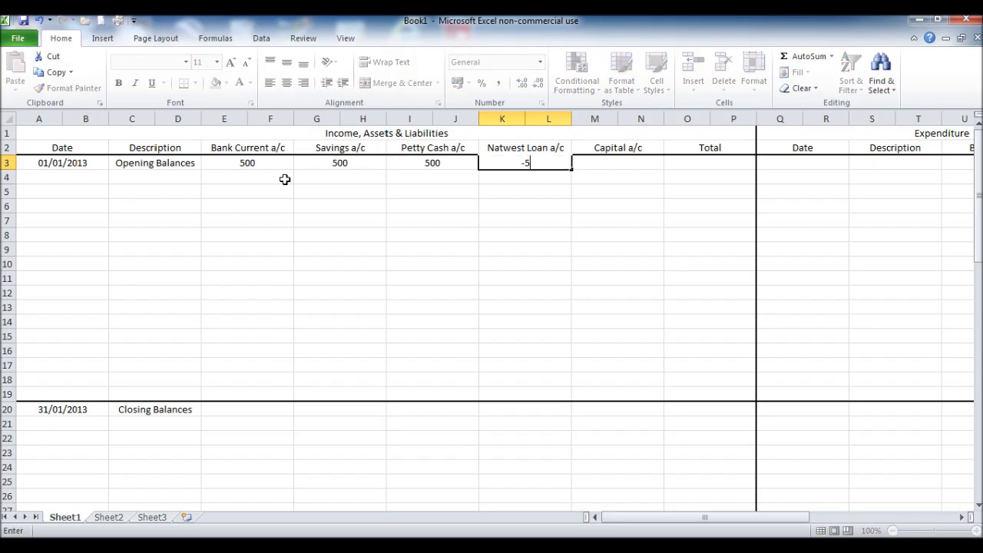
{"action": "key", "text": "Tab"}
{"action": "type", "text": "-5"}
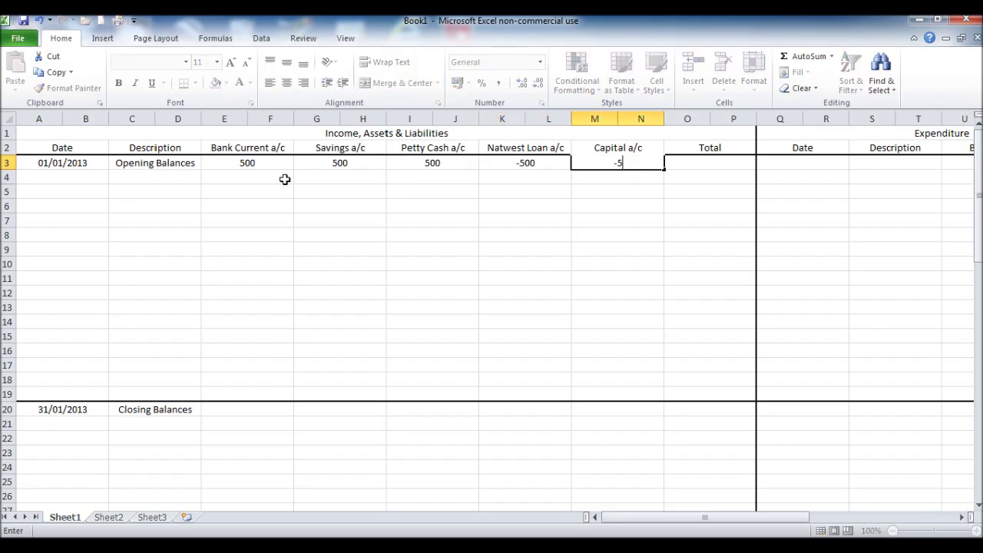
{"action": "key", "text": "Tab"}
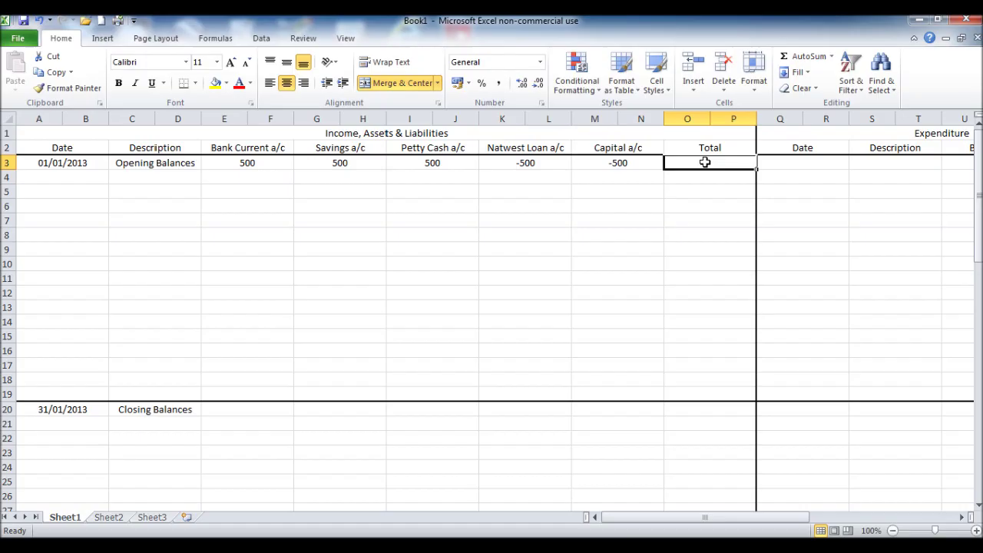
- Enter =SUM(E3:N3) in O3 so the opening Total shows 500
{"action": "type", "text": "="}
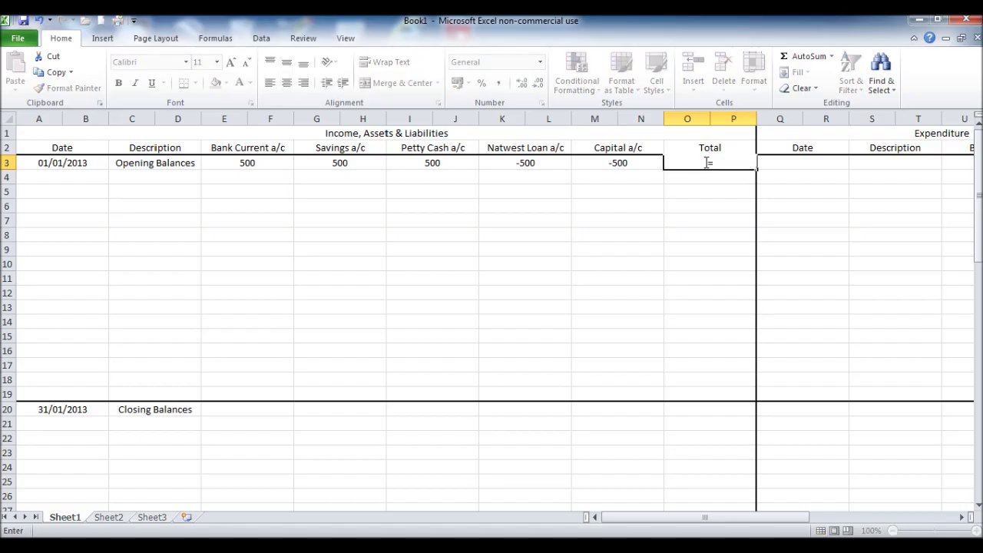
{"action": "type", "text": "sum"}
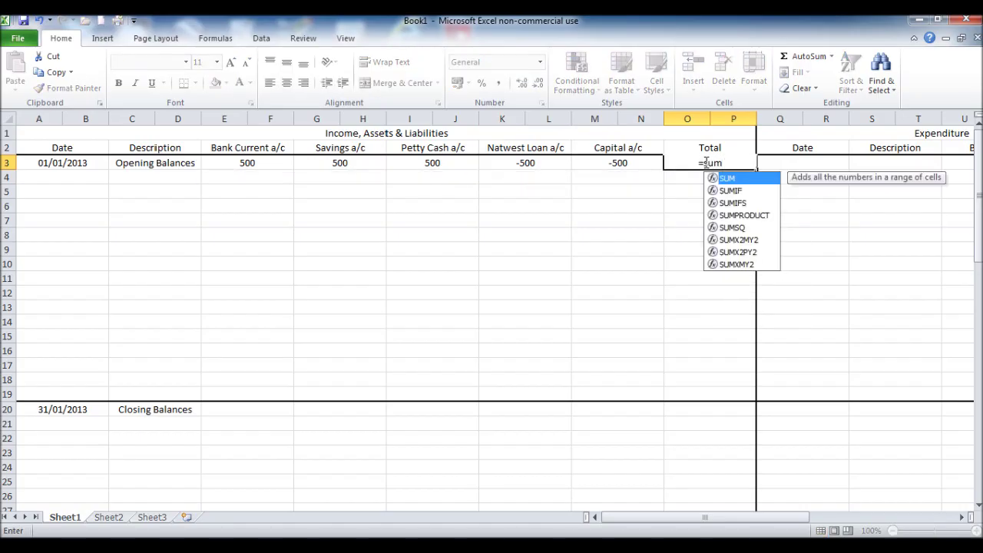
{"action": "type", "text": "("}
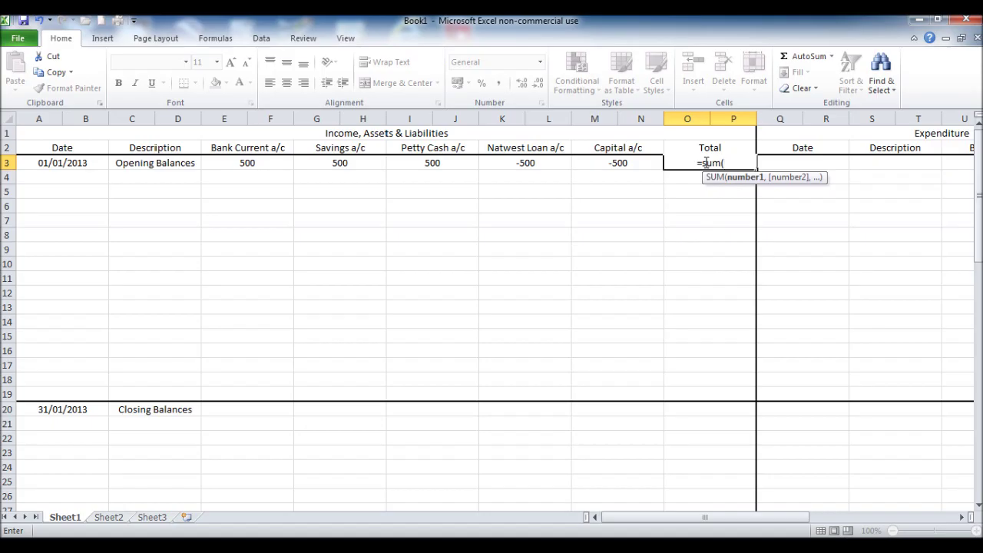
{"action": "left_click_drag", "start_coordinate": [229, 161], "coordinate": [612, 165]}
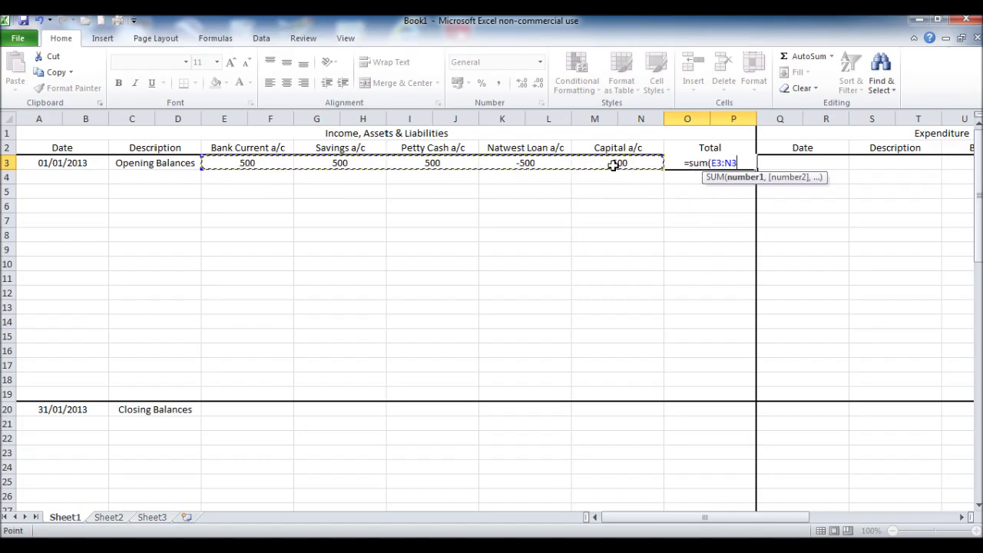
{"action": "type", "text": ")"}
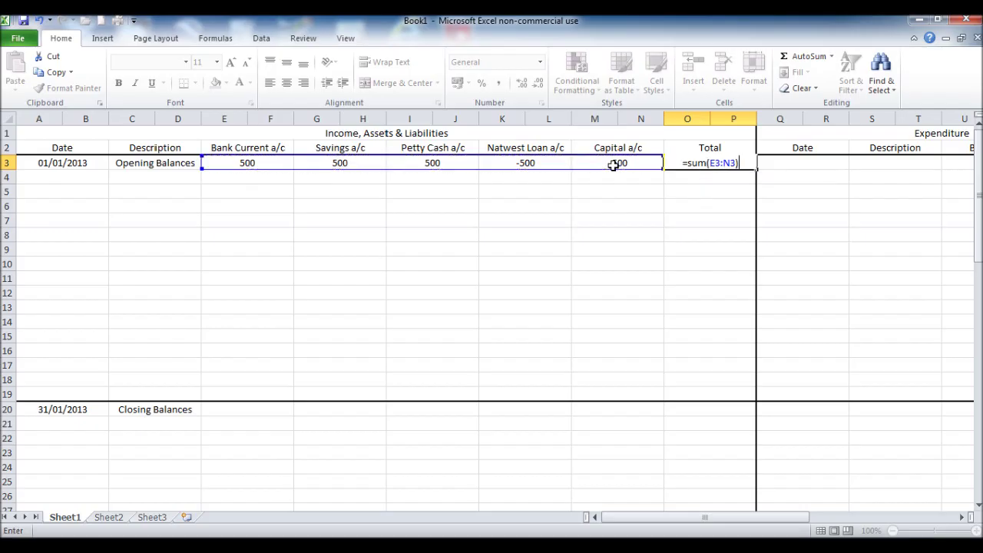
{"action": "key", "text": "Return"}
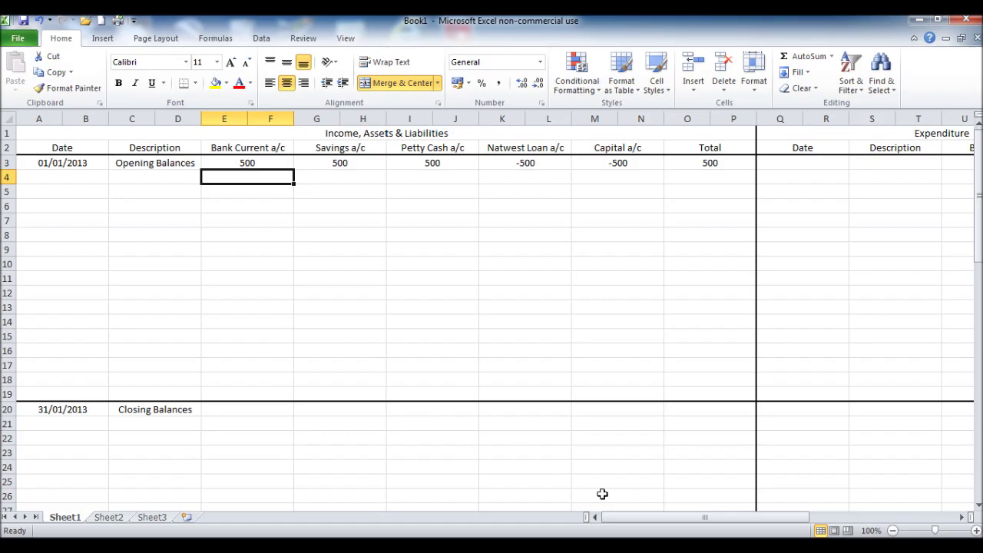
{"action": "mouse_move", "coordinate": [636, 522]}
{"action": "left_mouse_down"}
{"action": "mouse_move", "coordinate": [662, 527]}
{"action": "mouse_move", "coordinate": [639, 525]}
{"action": "left_mouse_up"}
- Set E20 to the Bank Current column sum (rows 3–19) minus the bank expenditure total in U20
{"action": "left_click", "coordinate": [255, 409]}
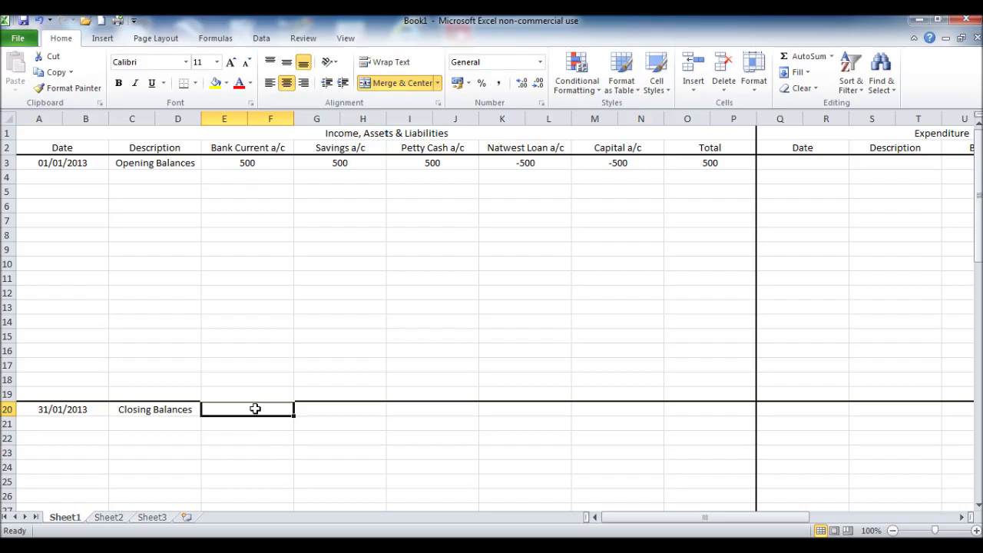
{"action": "type", "text": "="}
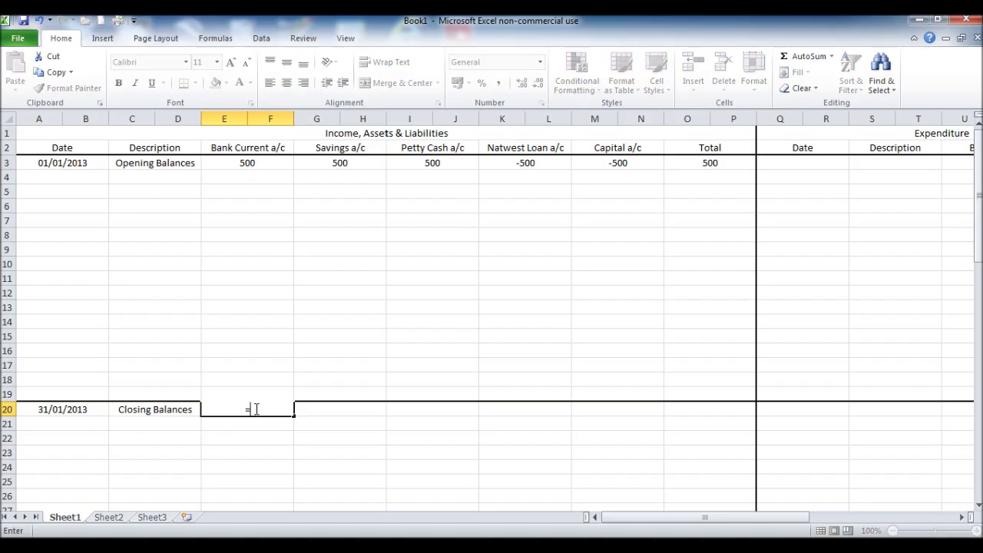
{"action": "type", "text": "su"}
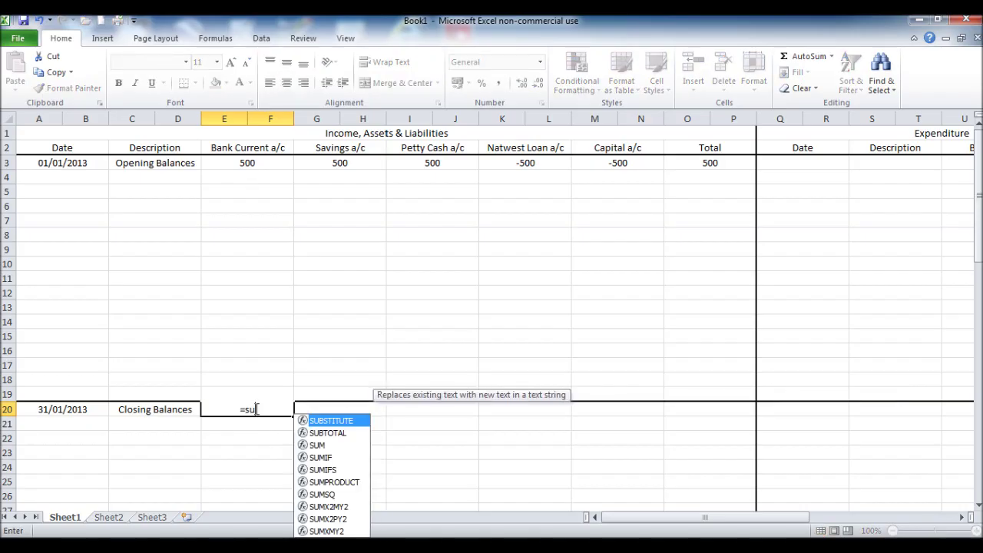
{"action": "type", "text": "m"}
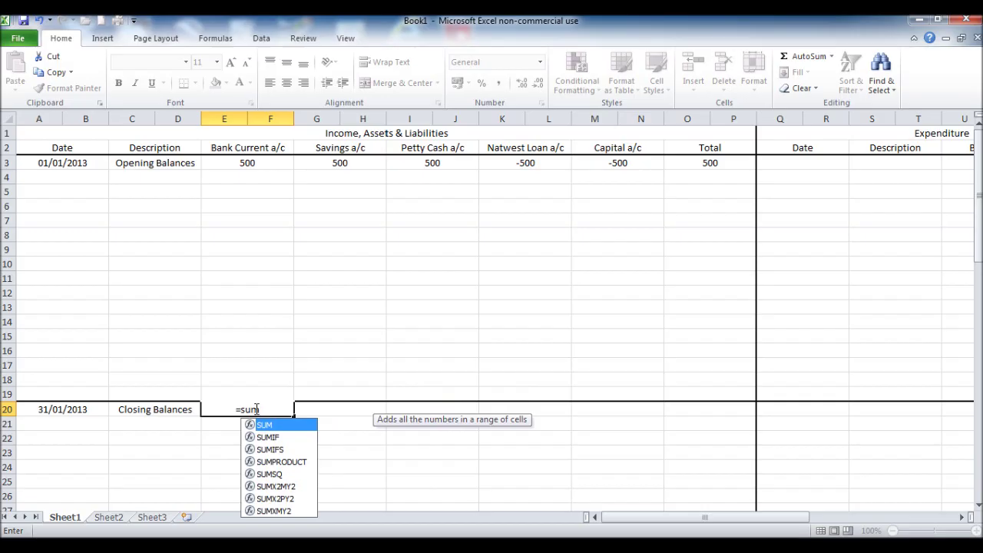
{"action": "type", "text": "("}
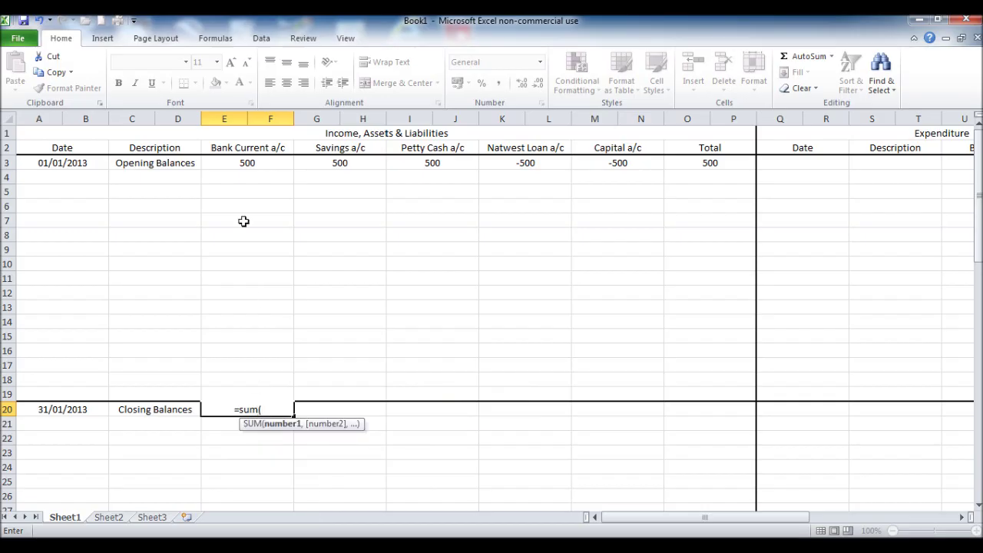
{"action": "left_click_drag", "start_coordinate": [259, 161], "coordinate": [272, 391]}
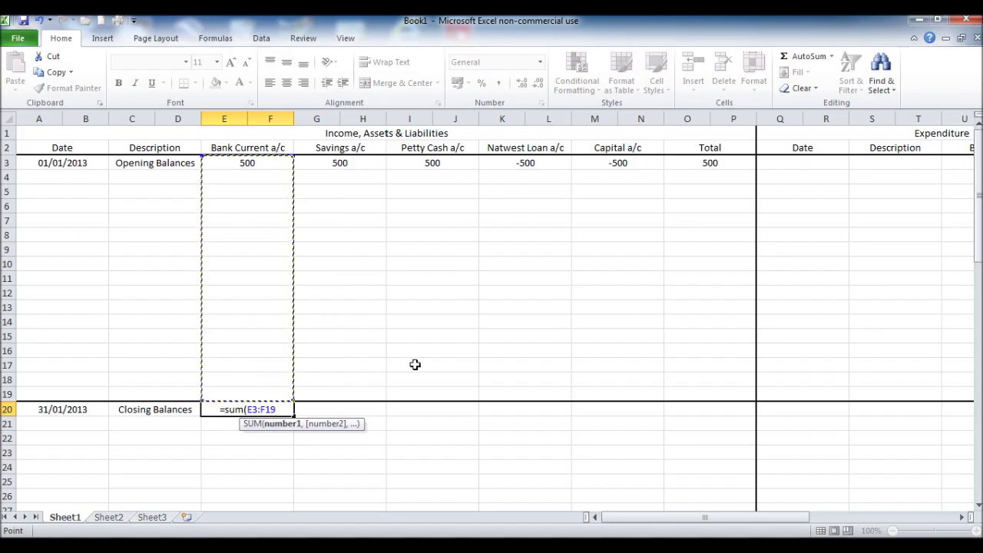
{"action": "type", "text": ")"}
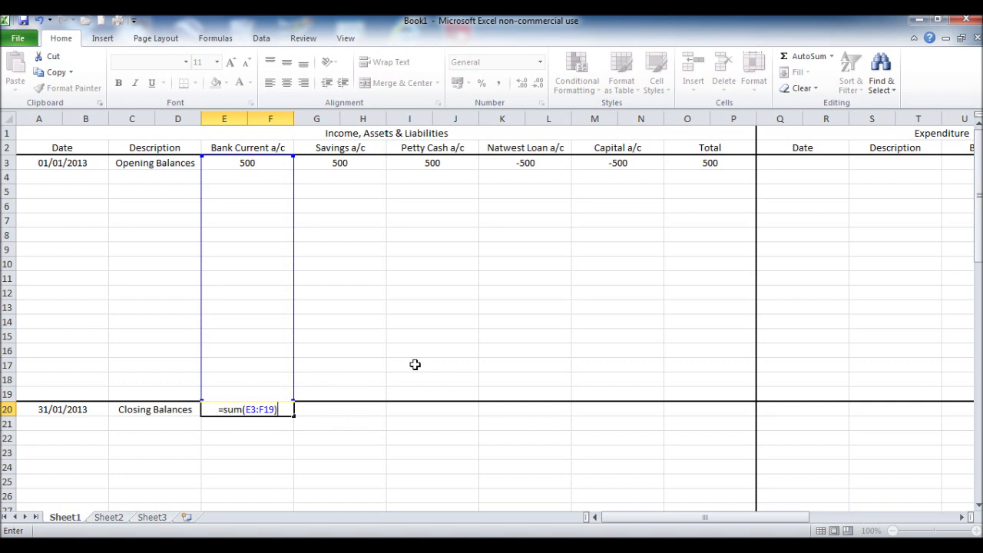
{"action": "type", "text": "-"}
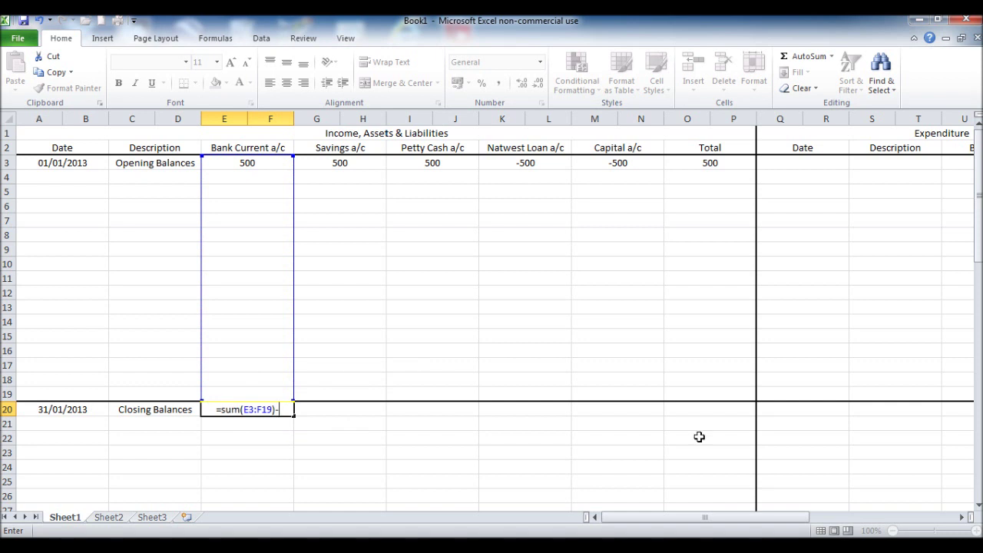
{"action": "left_click_drag", "start_coordinate": [794, 524], "coordinate": [832, 522]}
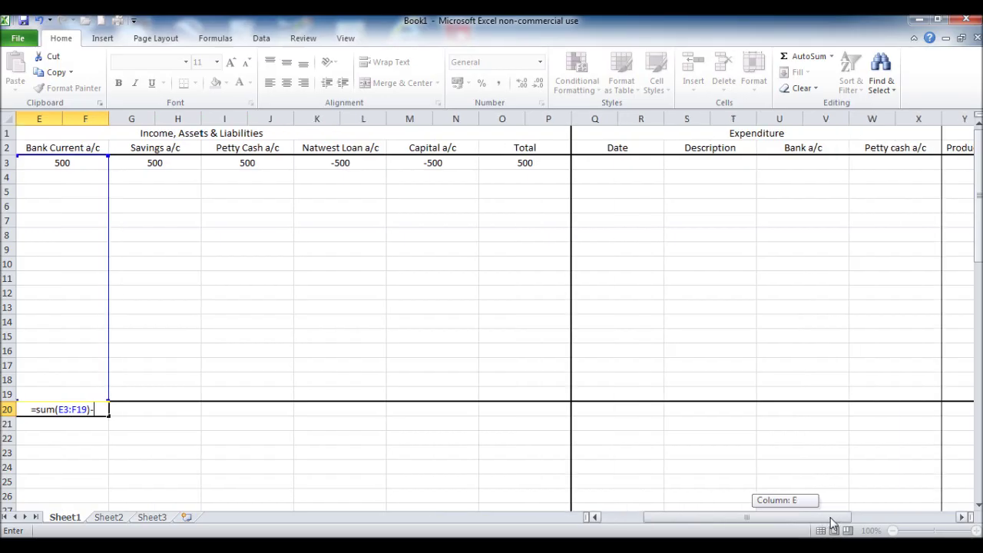
{"action": "left_click", "coordinate": [835, 409]}
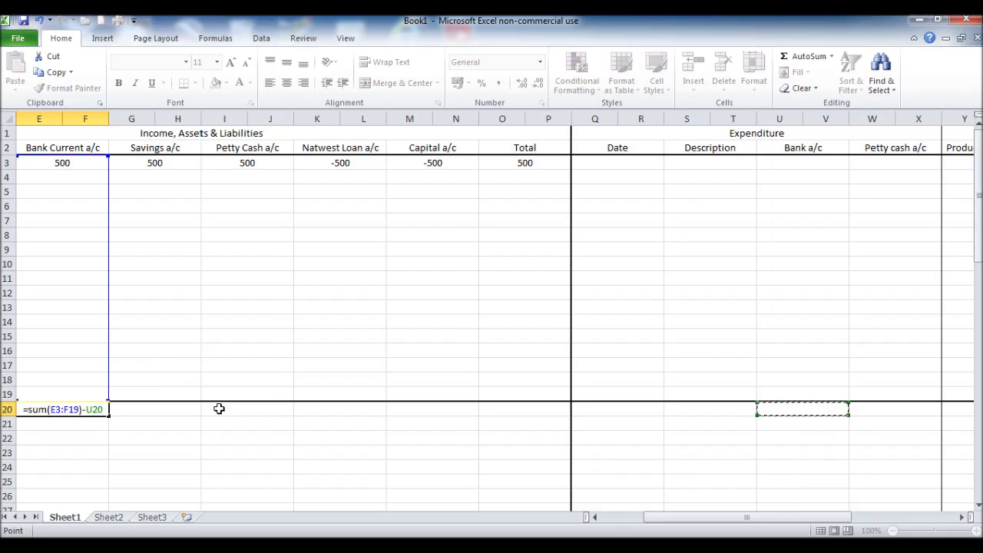
{"action": "key", "text": "Return"}
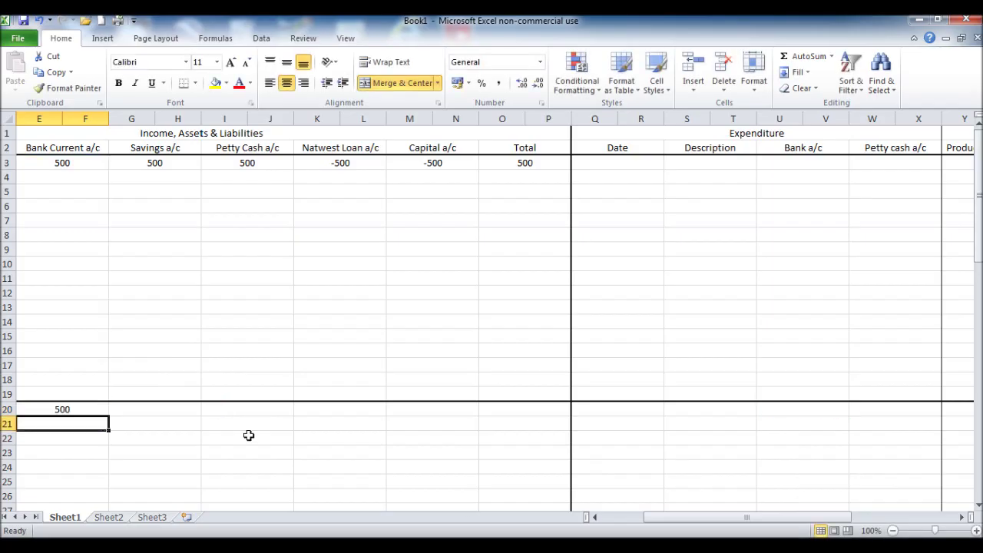
{"action": "left_click_drag", "start_coordinate": [659, 519], "coordinate": [631, 522]}
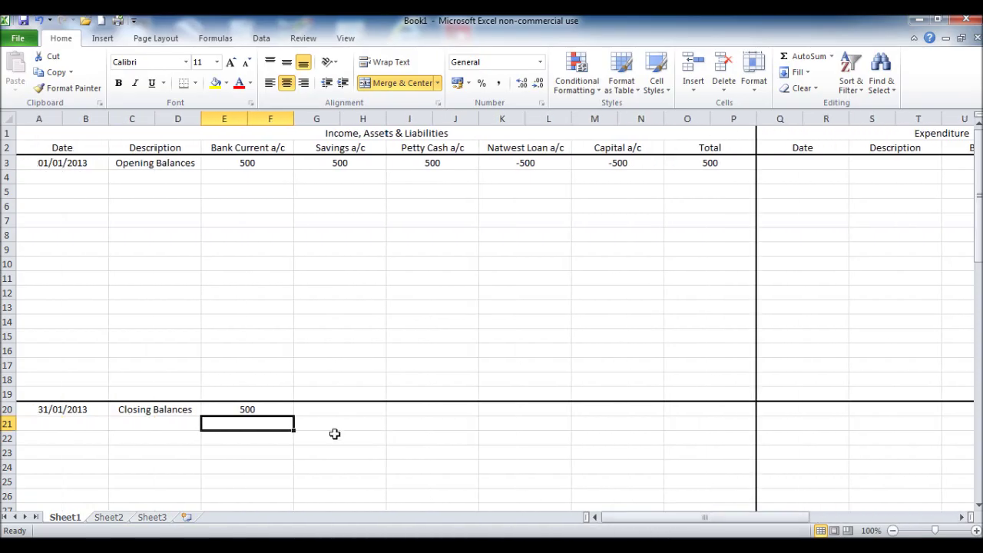
- Set I20 to =SUM(I3:J19) minus the petty cash expenditure total in W20, giving 500
{"action": "left_click", "coordinate": [427, 413]}
{"action": "type", "text": "="}
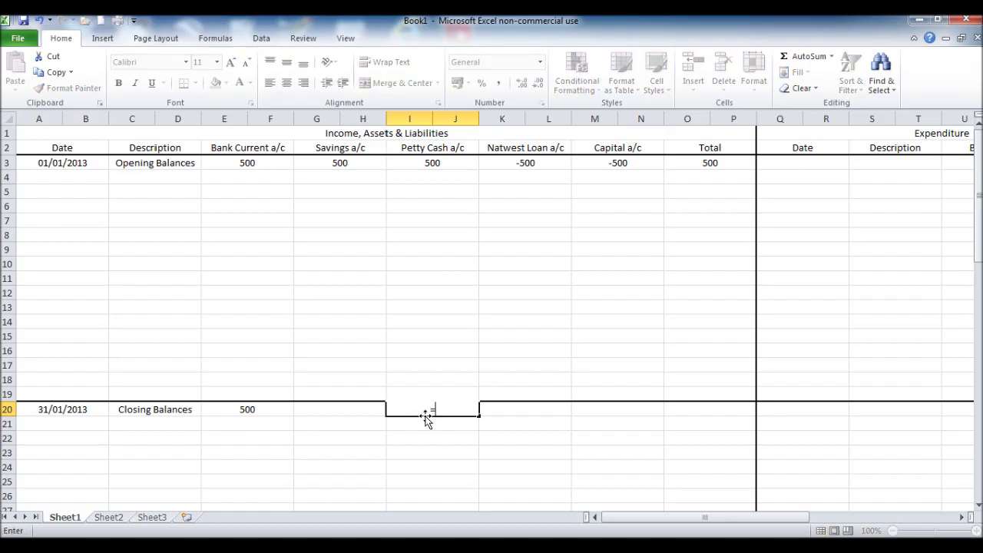
{"action": "type", "text": "sum"}
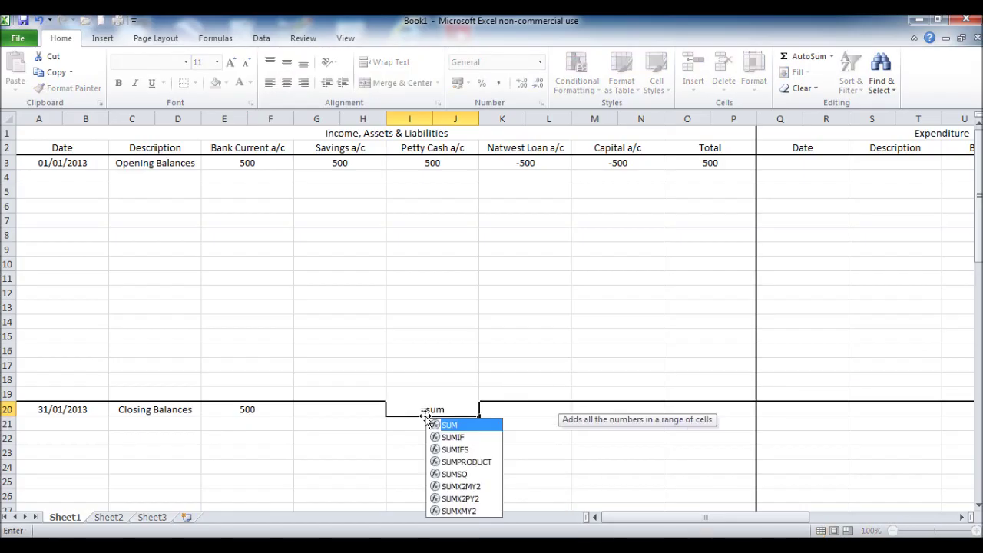
{"action": "type", "text": "("}
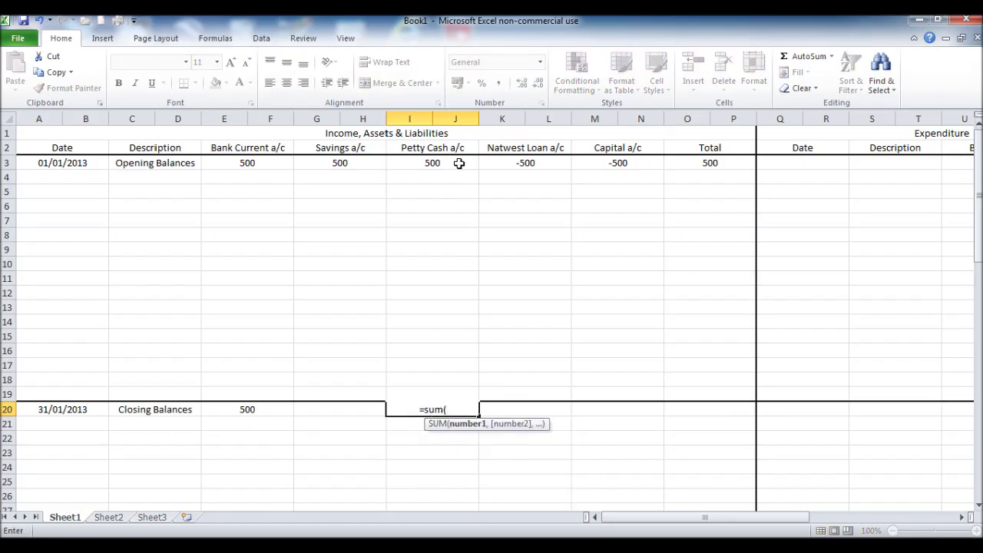
{"action": "left_click_drag", "start_coordinate": [458, 162], "coordinate": [455, 390]}
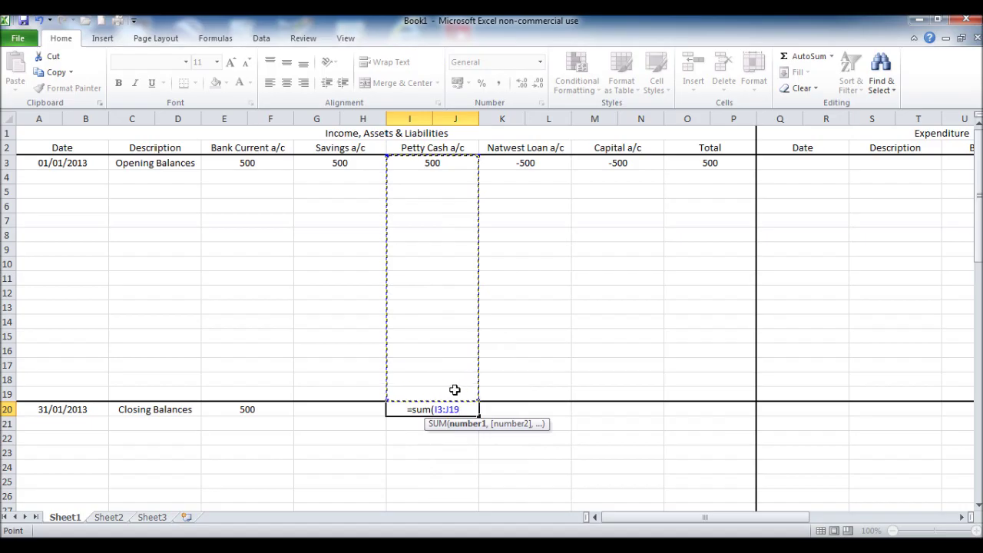
{"action": "type", "text": ")-"}
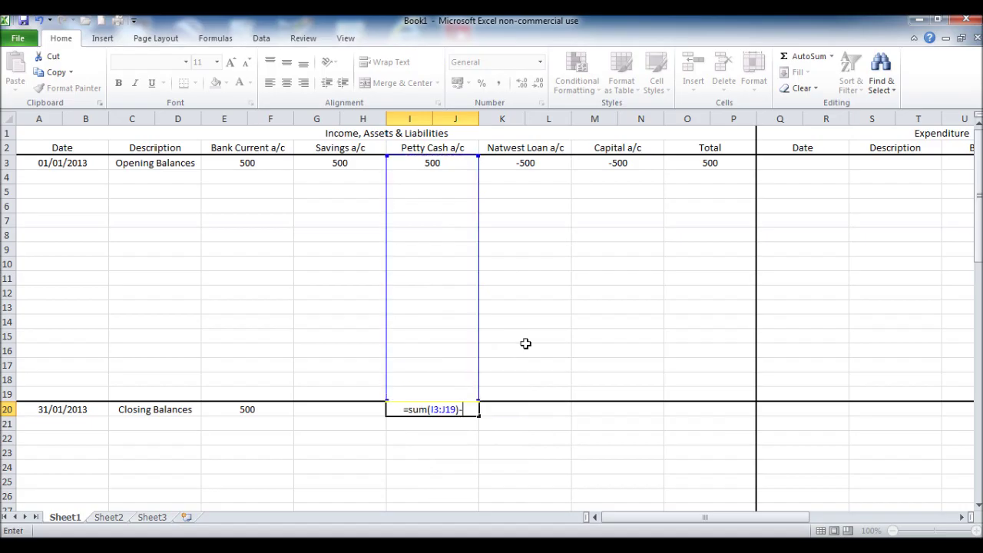
{"action": "left_click_drag", "start_coordinate": [752, 518], "coordinate": [819, 498]}
{"action": "left_click", "coordinate": [819, 408]}
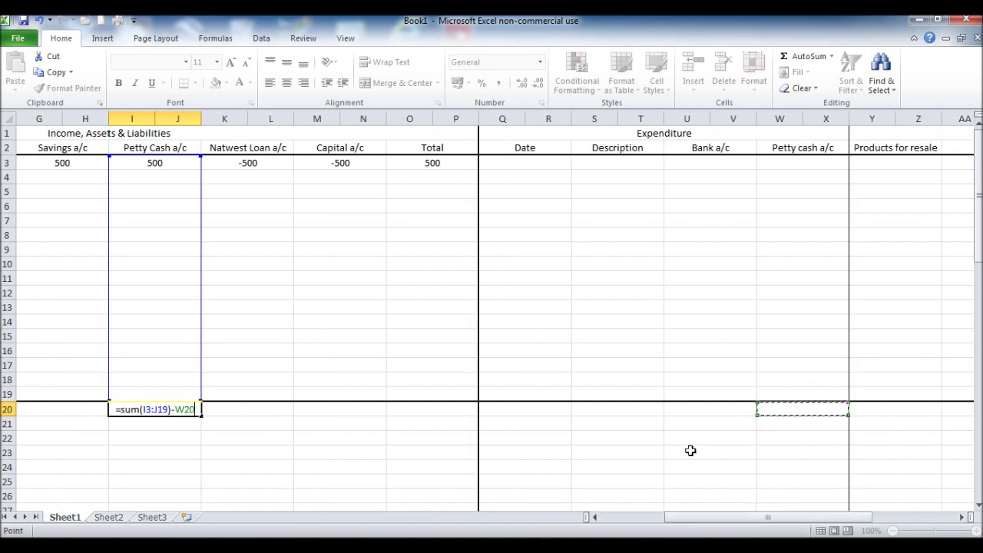
{"action": "key", "text": "Return"}
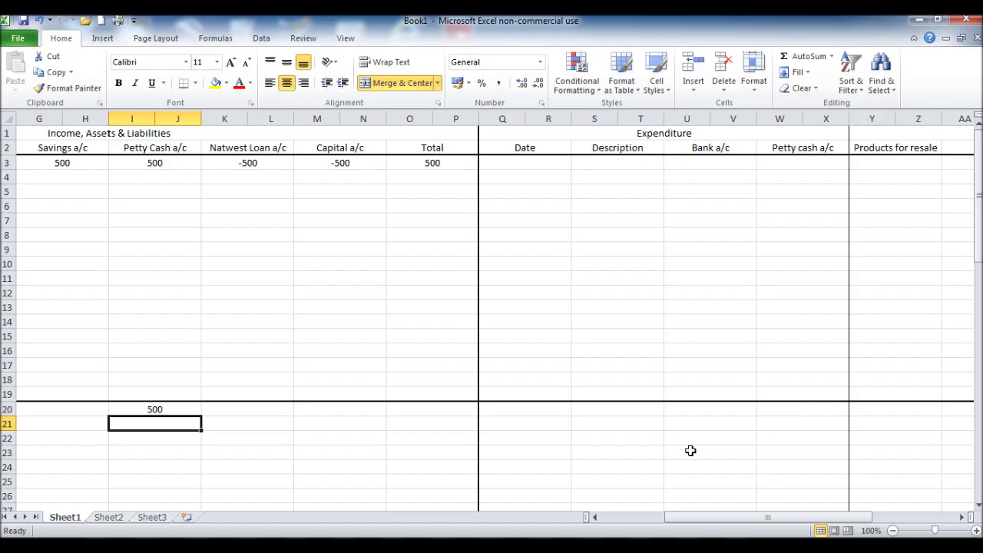
{"action": "left_click_drag", "start_coordinate": [713, 517], "coordinate": [640, 531]}
- Enter =SUM(G3:H19) in G20 for a Savings closing balance of 500
{"action": "left_click", "coordinate": [339, 407]}
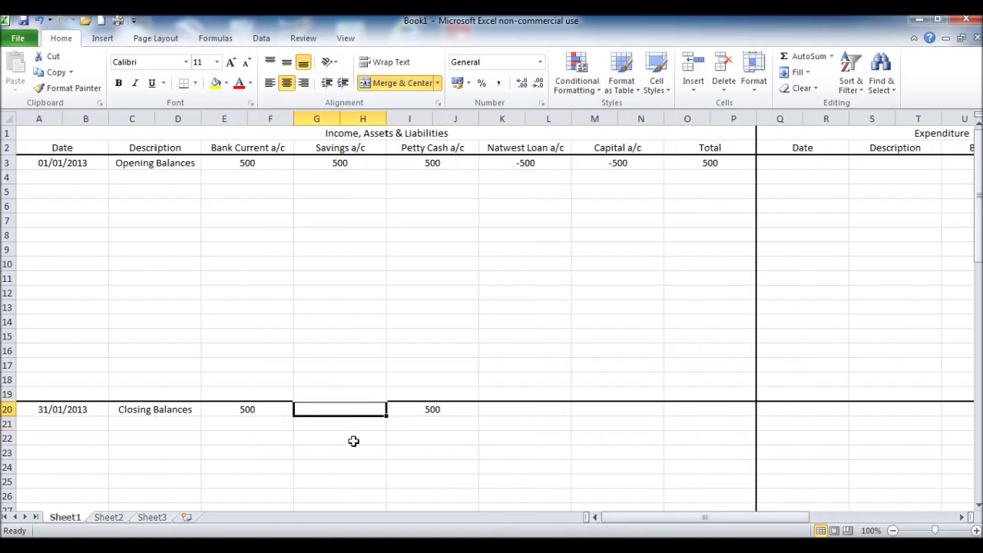
{"action": "type", "text": "=sum/"}
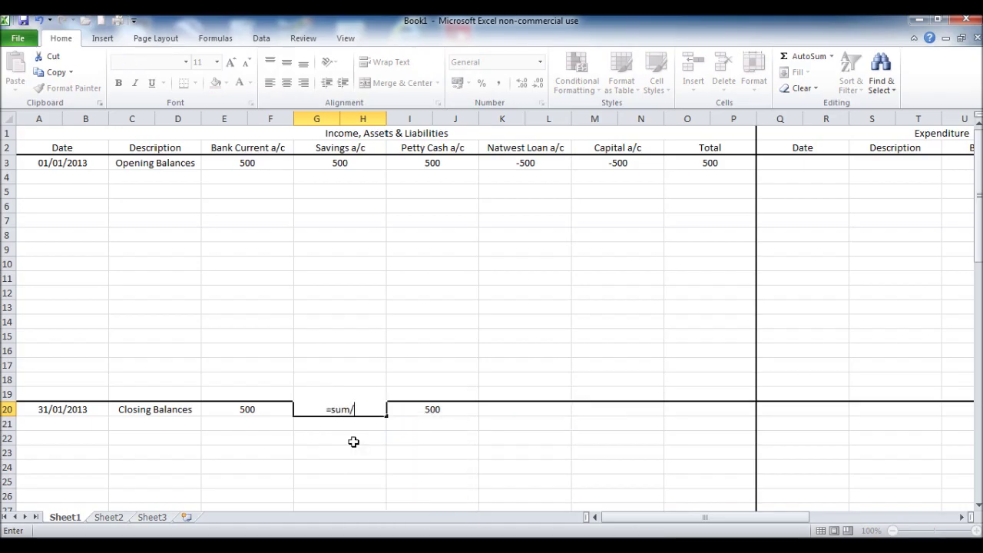
{"action": "key", "text": "BackSpace"}
{"action": "type", "text": "("}
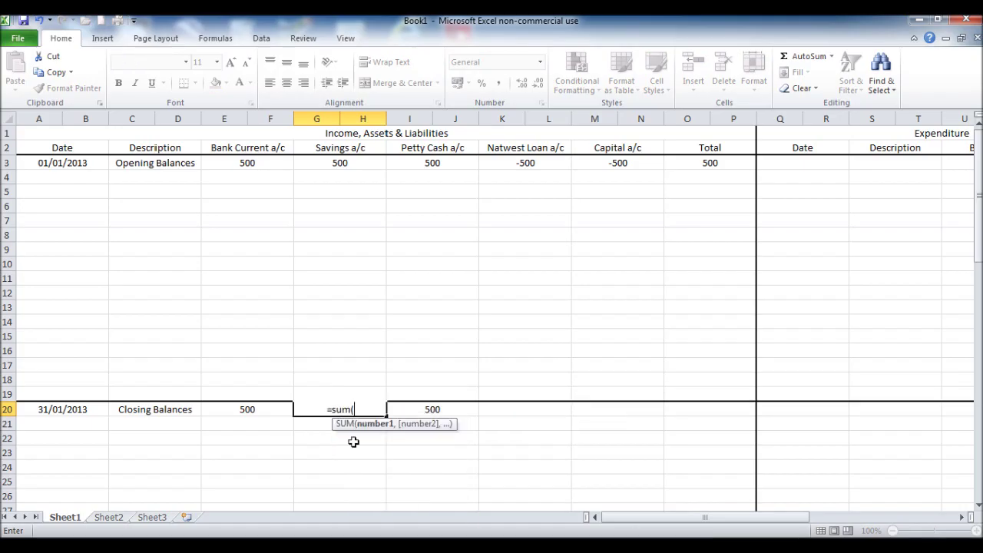
{"action": "left_click_drag", "start_coordinate": [365, 165], "coordinate": [369, 395]}
{"action": "type", "text": ")"}
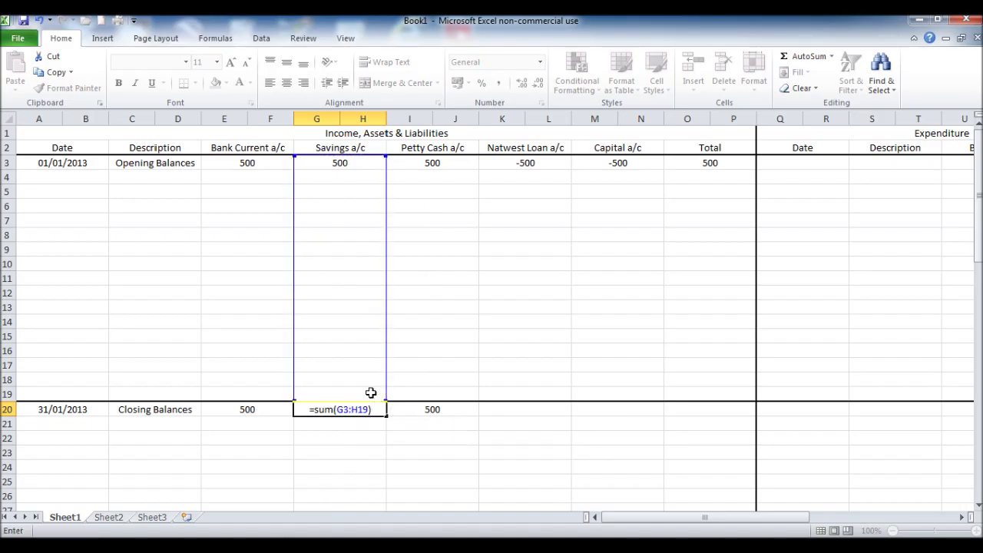
{"action": "key", "text": "Return"}
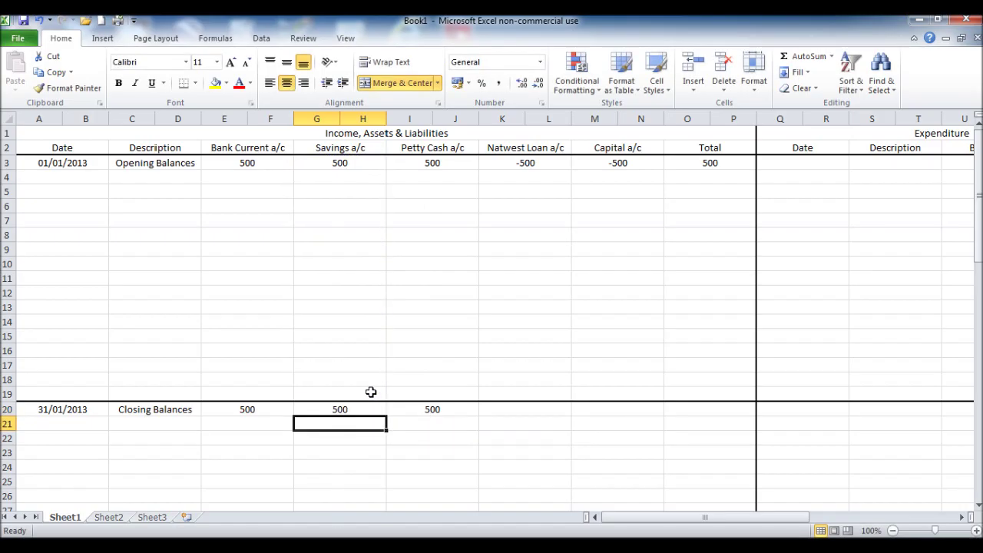
{"action": "left_click", "coordinate": [256, 183]}
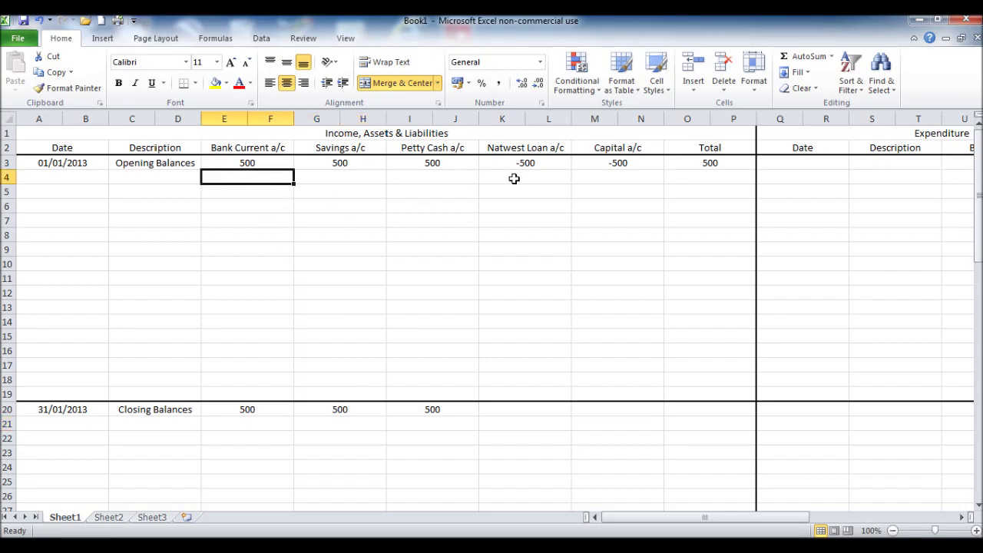
- Enter =SUM(K3:L19) in K20 for a Natwest Loan closing balance of -500
{"action": "left_click", "coordinate": [530, 404]}
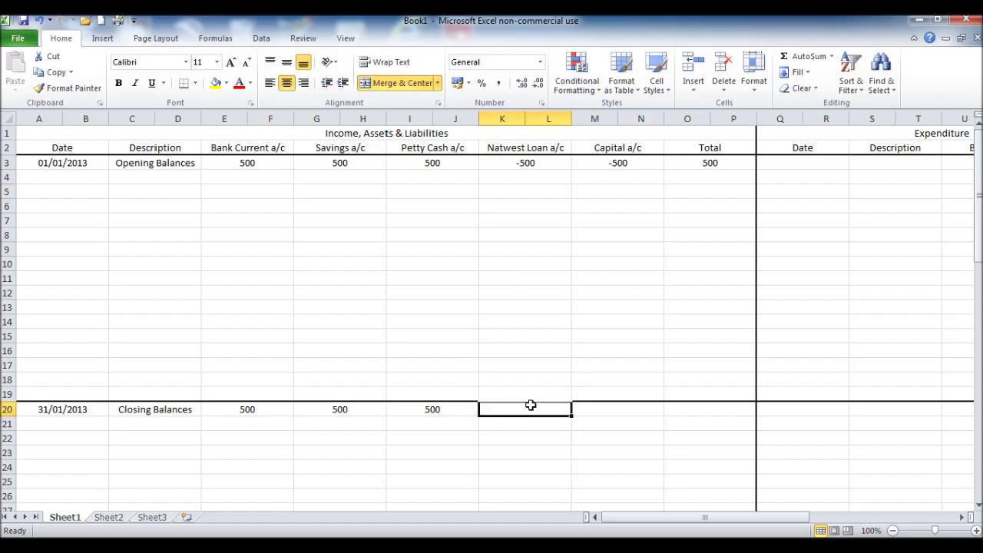
{"action": "type", "text": "=sum("}
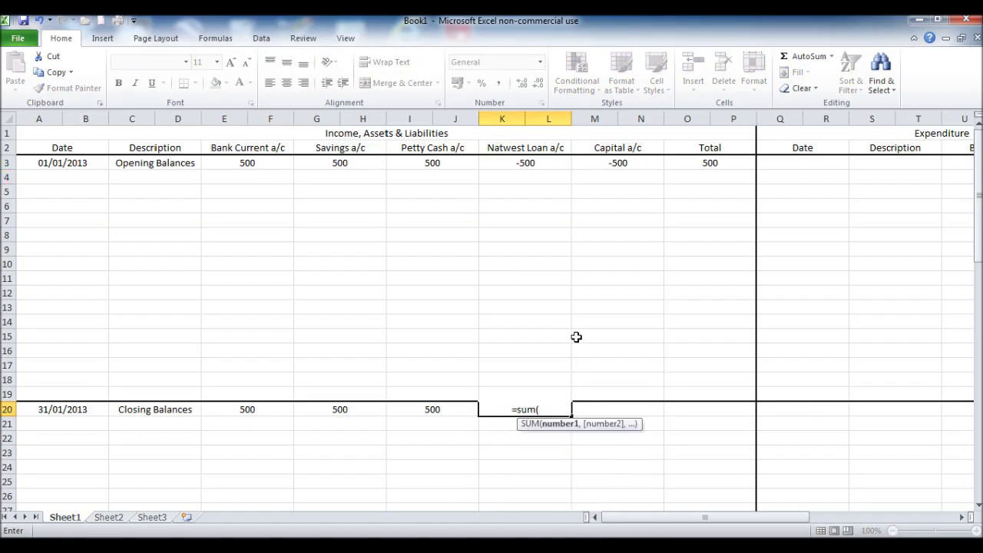
{"action": "left_click_drag", "start_coordinate": [566, 163], "coordinate": [554, 389]}
{"action": "type", "text": ")"}
{"action": "key", "text": "Return"}
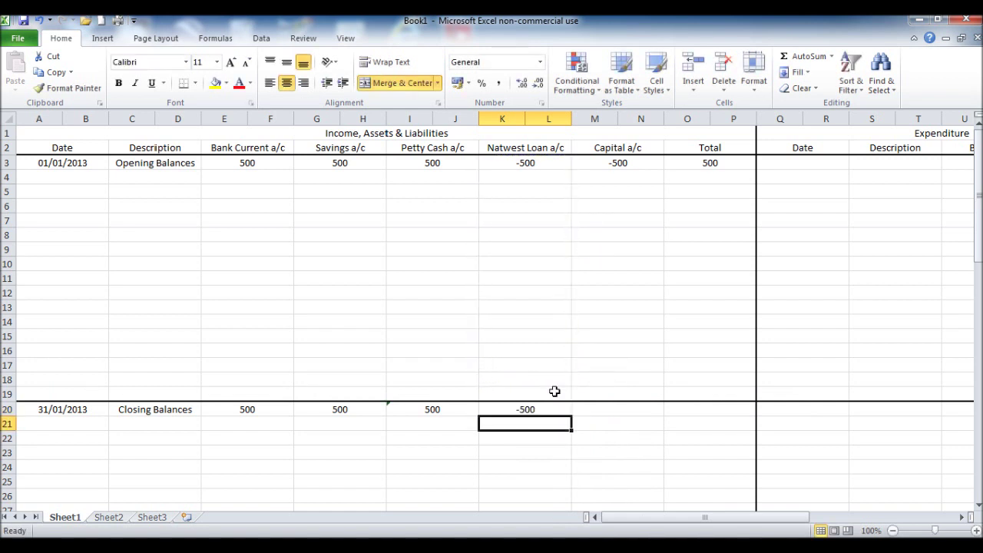
- Enter =SUM(M3:N19) in M20 for a Capital closing balance of -500
{"action": "left_click", "coordinate": [606, 408]}
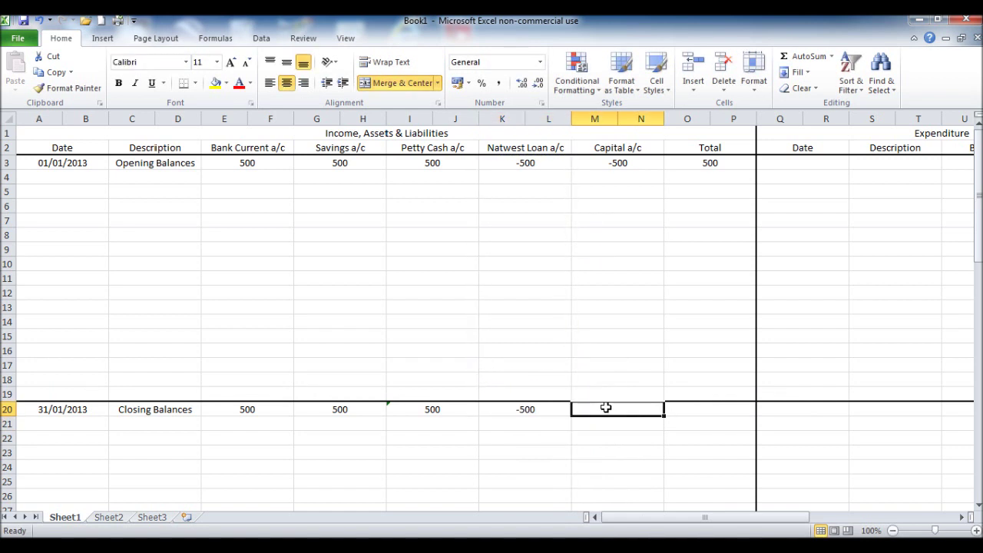
{"action": "type", "text": "=sum("}
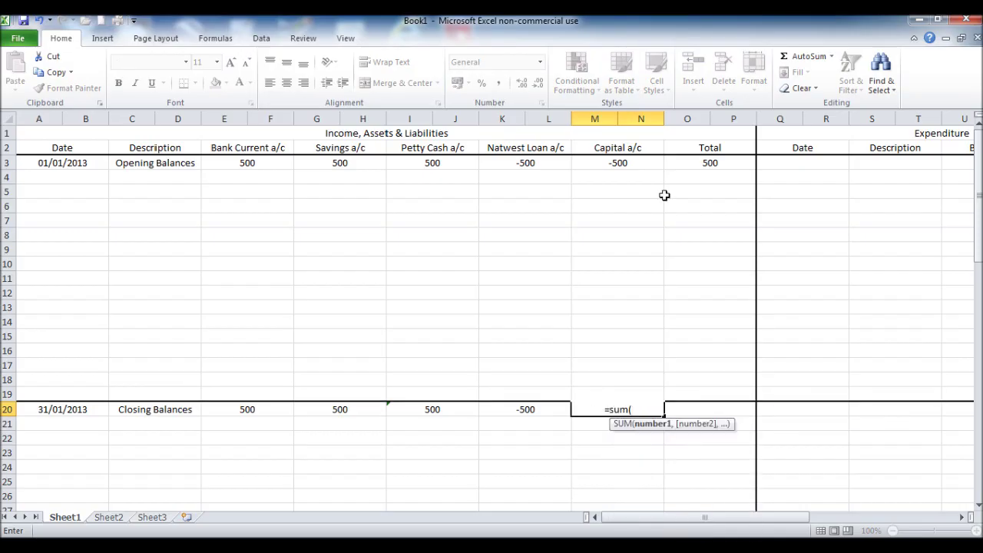
{"action": "left_click_drag", "start_coordinate": [657, 162], "coordinate": [633, 383]}
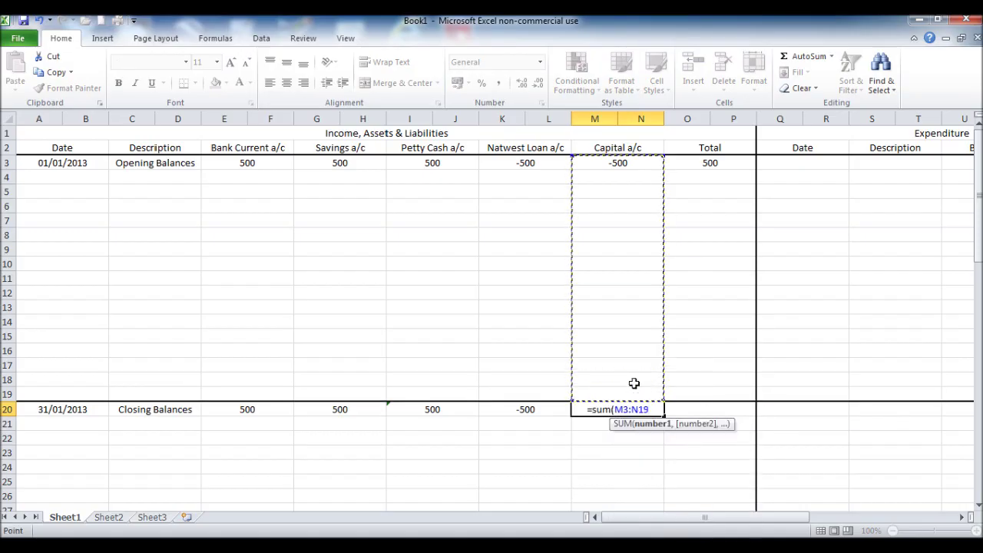
{"action": "type", "text": "/"}
{"action": "key", "text": "BackSpace"}
{"action": "type", "text": ")"}
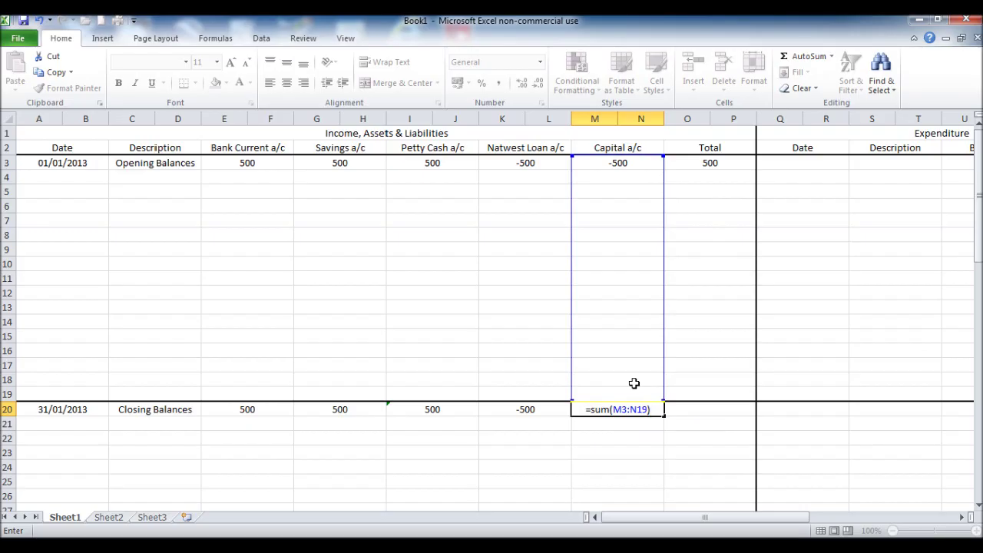
{"action": "key", "text": "Return"}
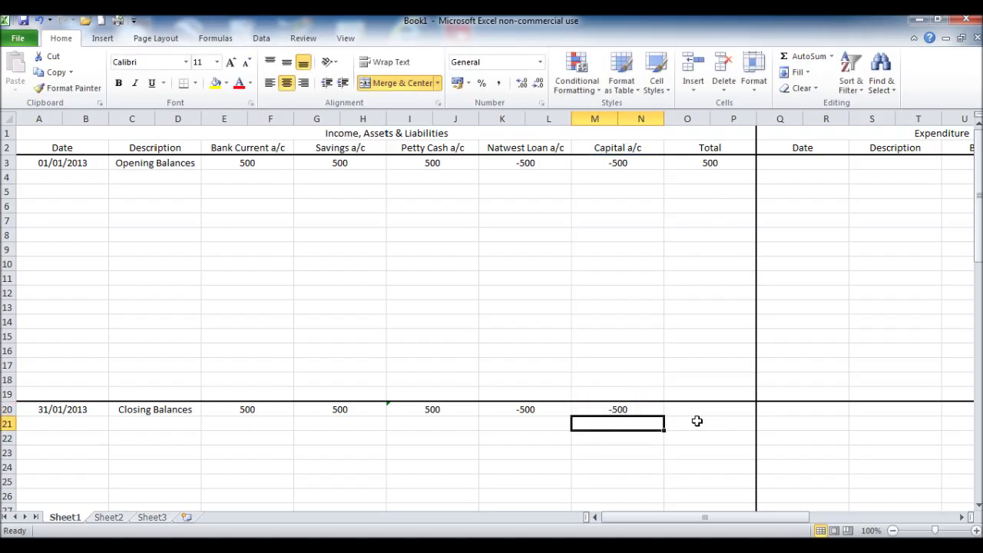
- Enter =SUM(E20:N20) in O20 so the closing Total shows 500
{"action": "left_click", "coordinate": [702, 407]}
{"action": "type", "text": "="}
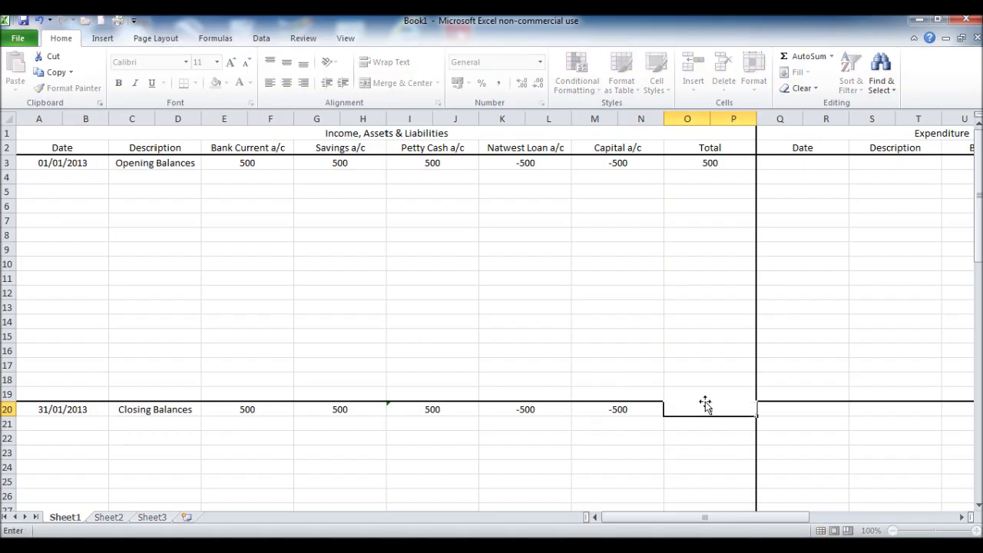
{"action": "type", "text": "sum/9"}
{"action": "key", "text": "BackSpace"}
{"action": "key", "text": "BackSpace"}
{"action": "type", "text": "("}
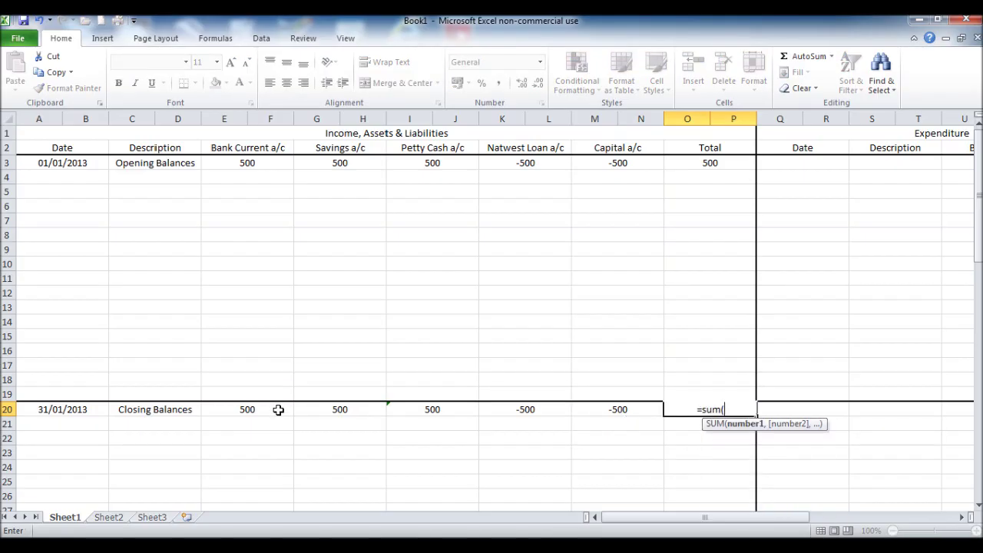
{"action": "left_click_drag", "start_coordinate": [278, 409], "coordinate": [600, 413]}
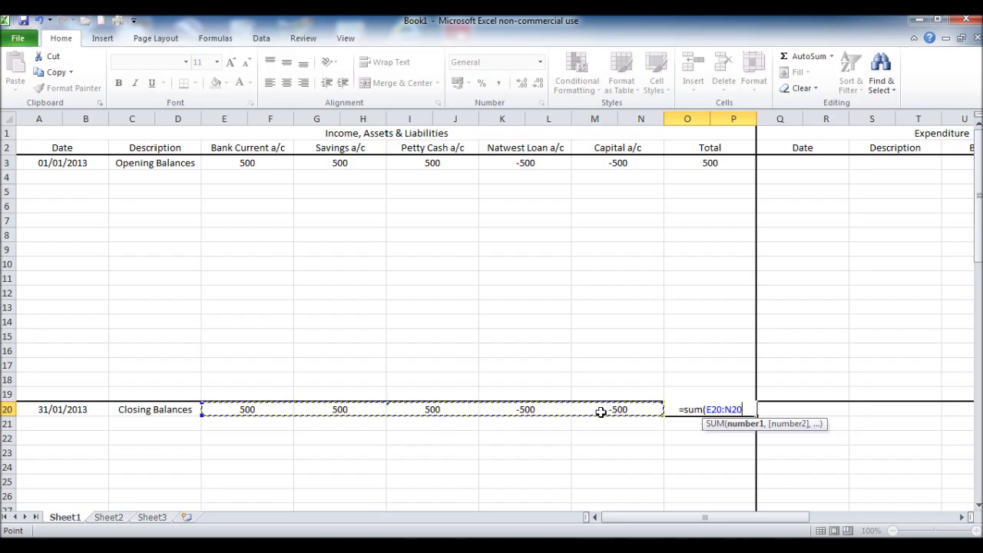
{"action": "type", "text": ")"}
{"action": "key", "text": "Return"}
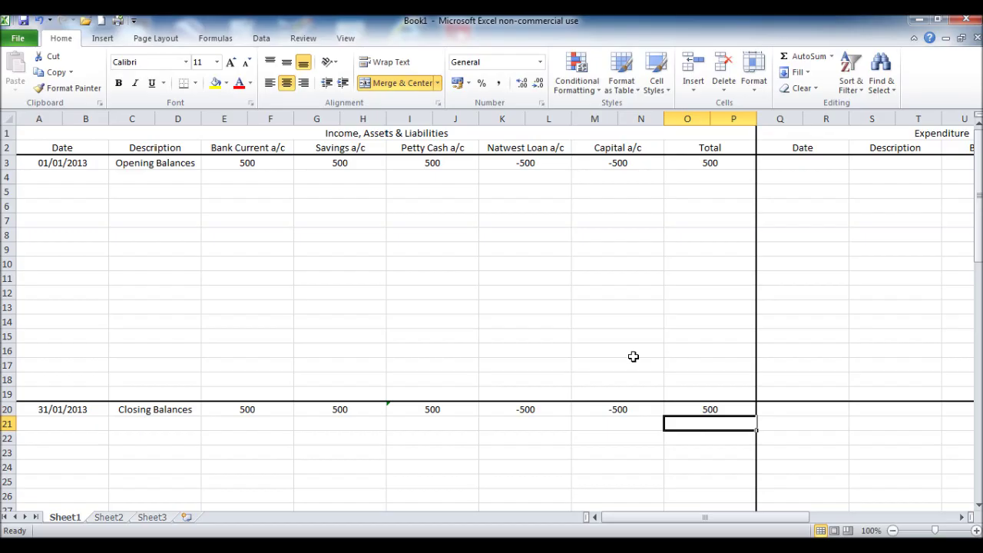
{"action": "left_click_drag", "start_coordinate": [686, 521], "coordinate": [818, 522]}
- Enter =SUM(U3:V19) in U20 and fill it right to the Petty cash a/c total in W20
{"action": "left_click", "coordinate": [492, 411]}
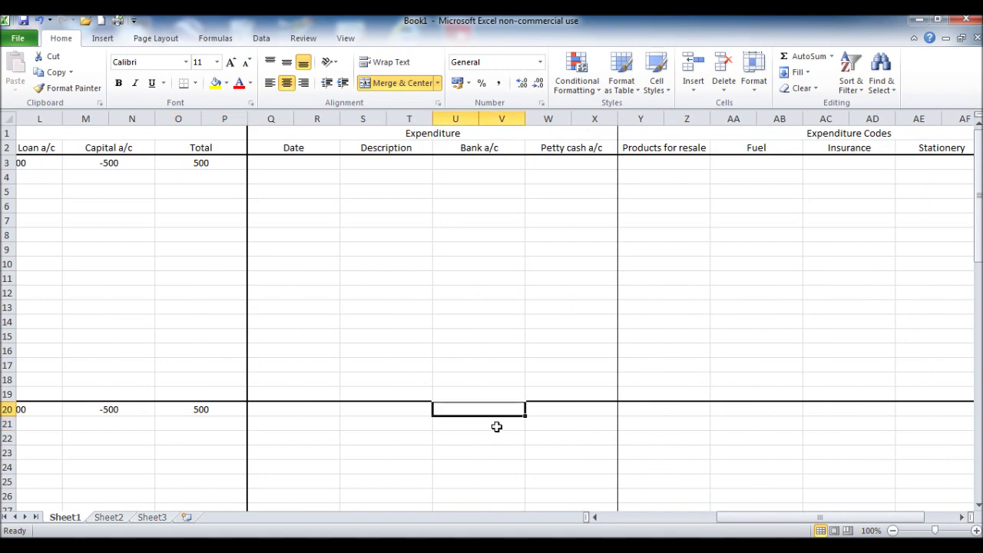
{"action": "type", "text": "=sum"}
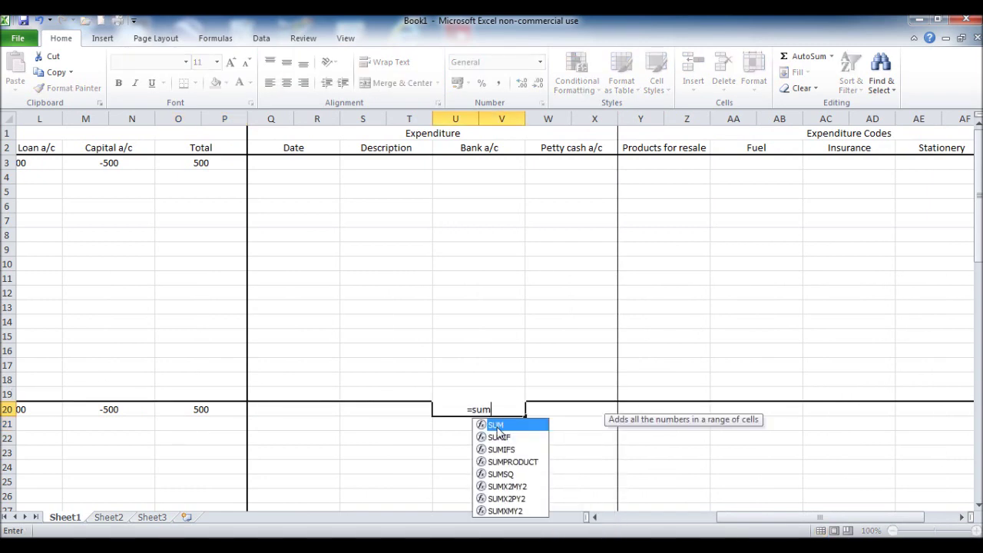
{"action": "type", "text": "("}
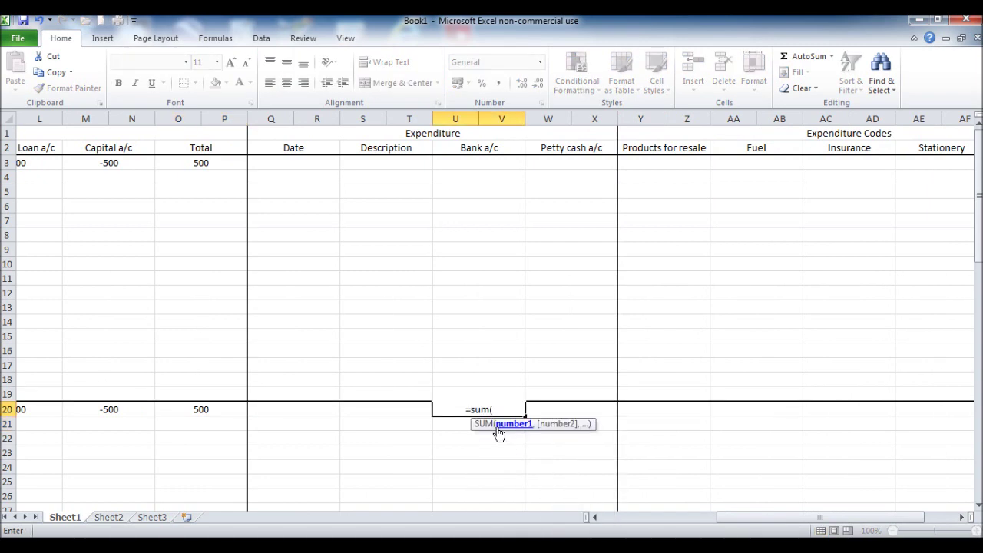
{"action": "left_click_drag", "start_coordinate": [487, 162], "coordinate": [499, 390]}
{"action": "type", "text": ")"}
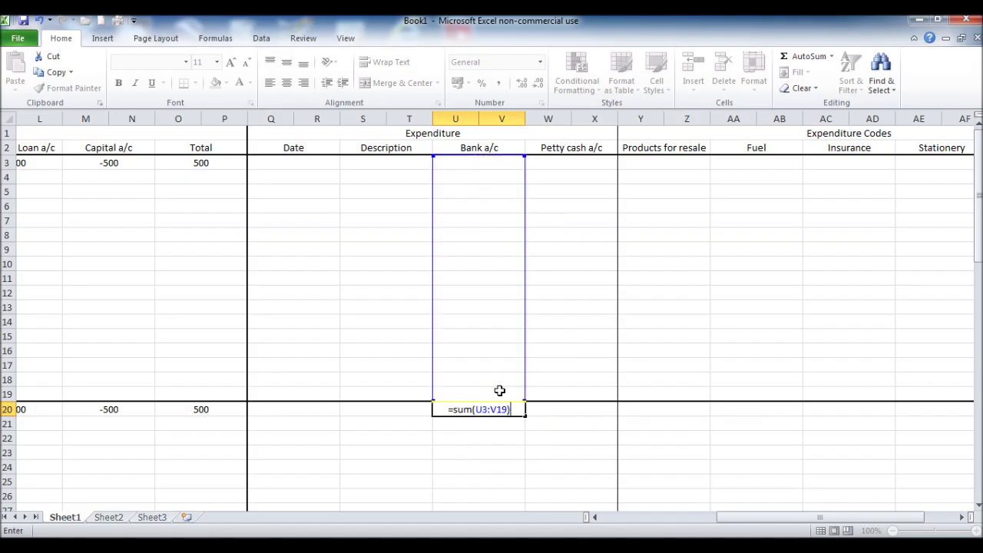
{"action": "key", "text": "Return"}
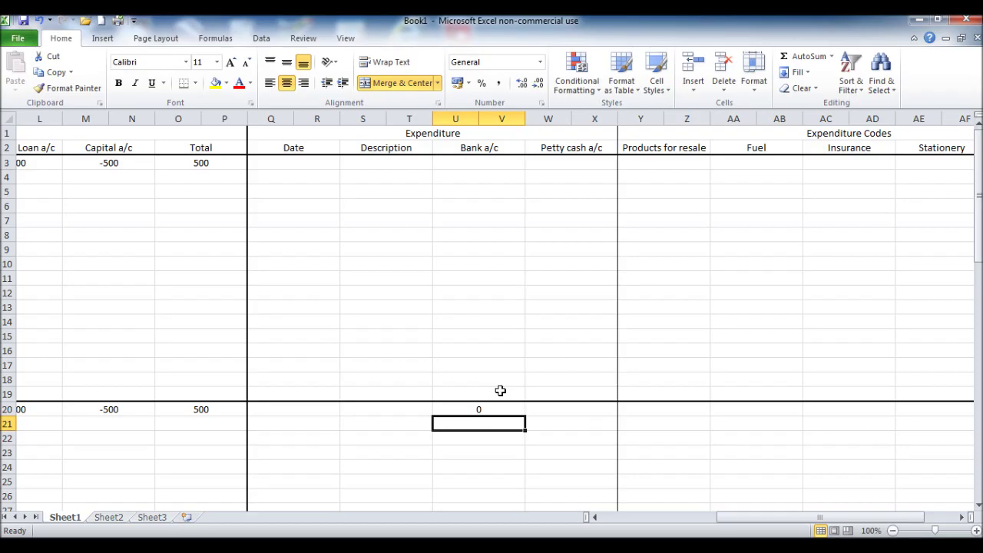
{"action": "left_click", "coordinate": [545, 409]}
{"action": "left_click", "coordinate": [505, 412]}
{"action": "left_click_drag", "start_coordinate": [526, 416], "coordinate": [550, 420]}
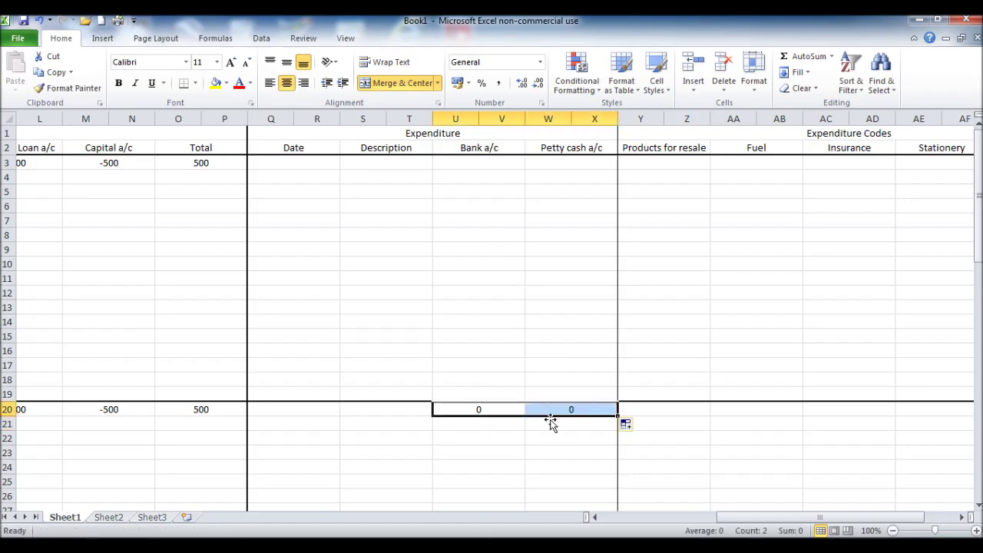
{"action": "left_click", "coordinate": [577, 452]}
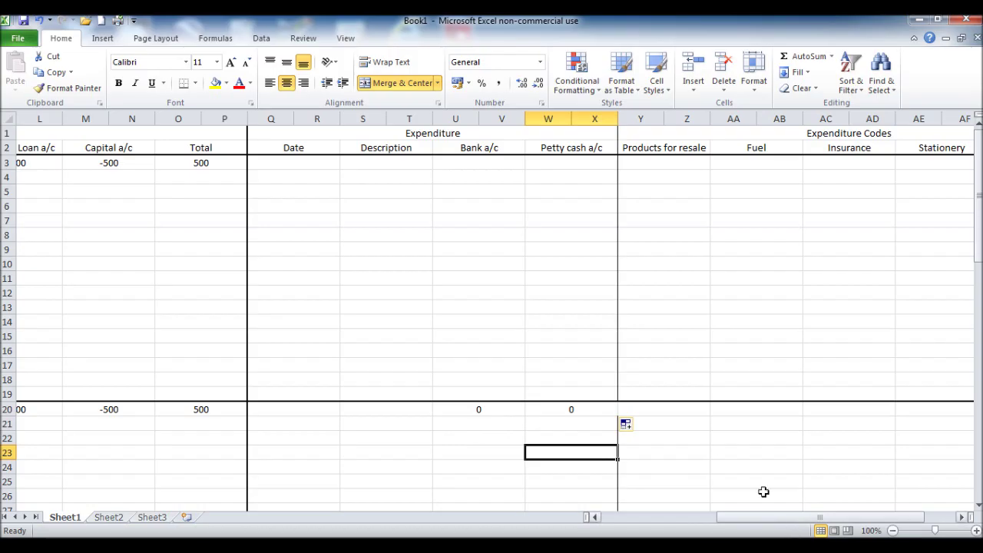
{"action": "left_click", "coordinate": [720, 449]}
- Restore a thin right border on W20 through Format Cells to keep the vertical divider
{"action": "right_click", "coordinate": [599, 410]}
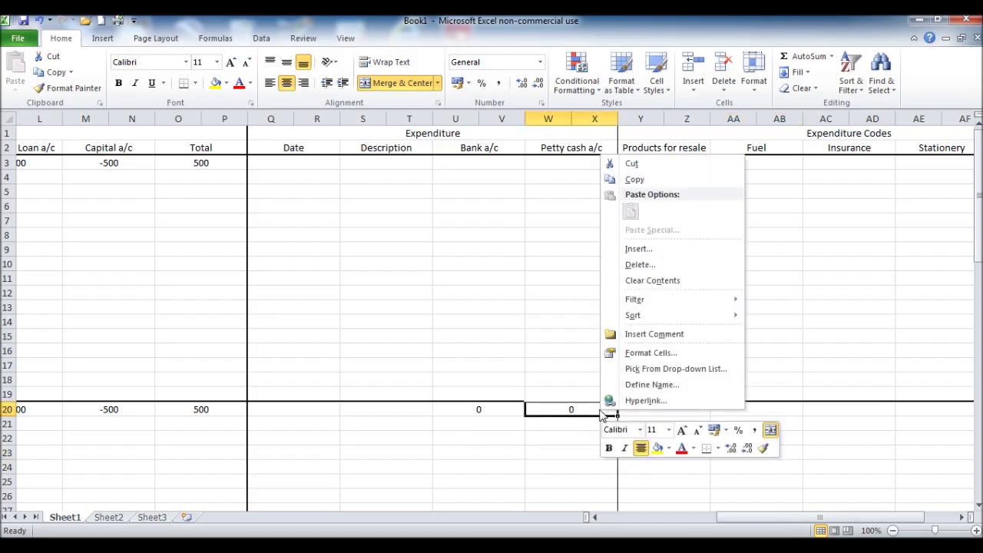
{"action": "left_click", "coordinate": [641, 351]}
{"action": "left_click", "coordinate": [508, 321]}
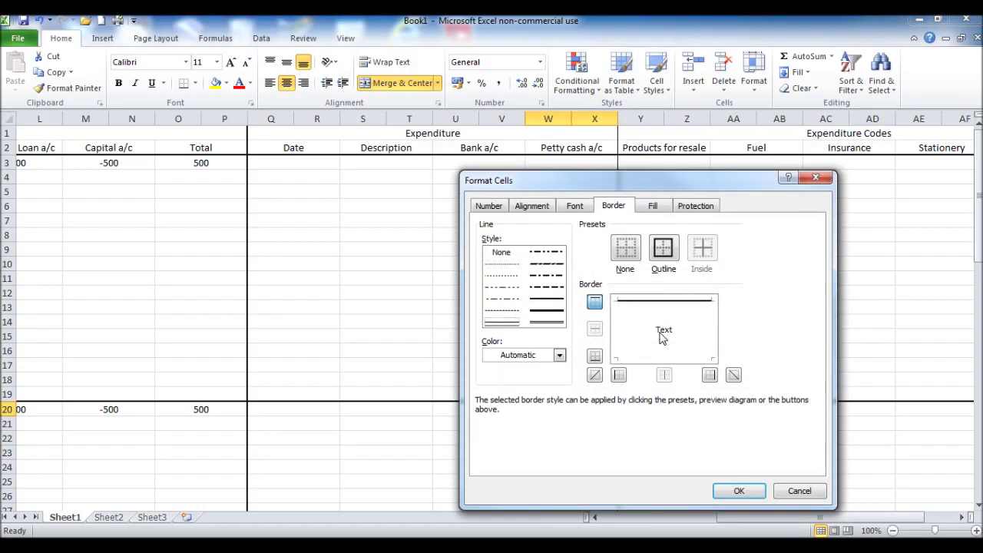
{"action": "left_click", "coordinate": [710, 342]}
{"action": "left_click", "coordinate": [737, 490]}
{"action": "left_click", "coordinate": [663, 437]}
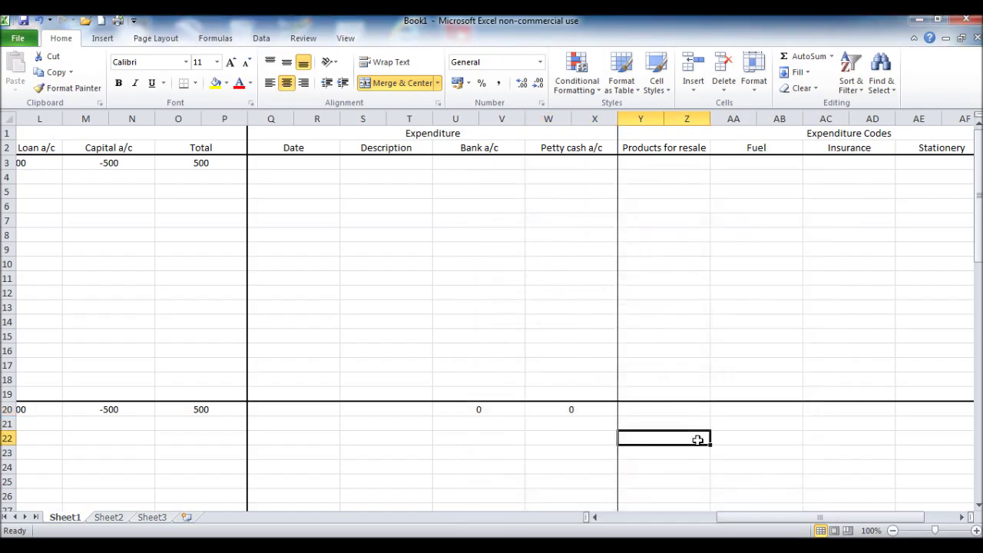
{"action": "left_click", "coordinate": [664, 409]}
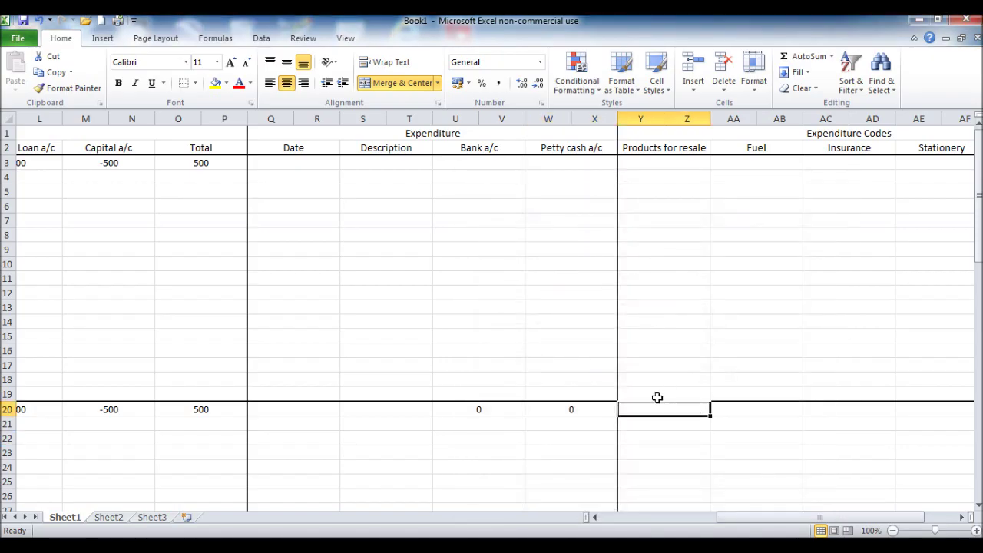
- Enter =SUM(Y3:Z19) in Y20 for the Products for resale closing balance
{"action": "type", "text": "=sum/9"}
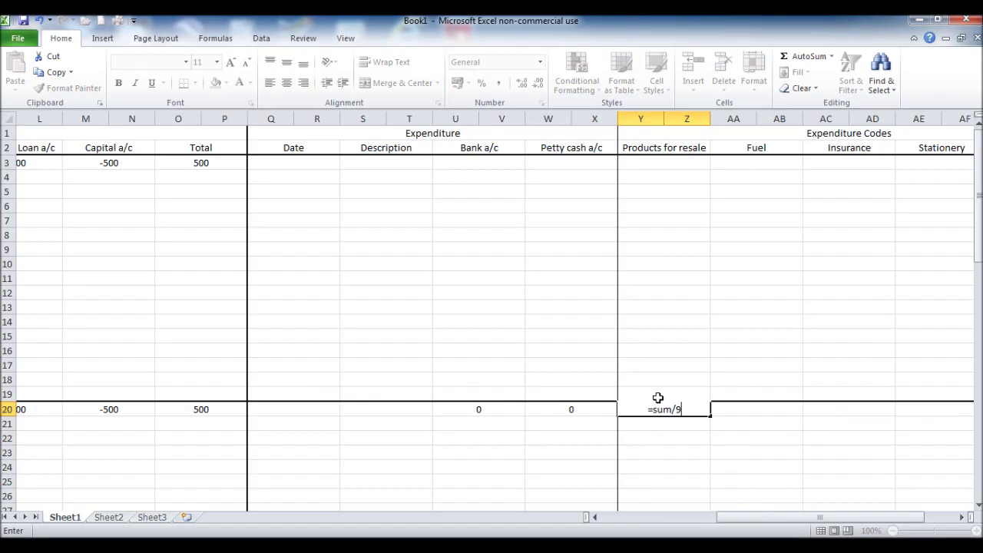
{"action": "key", "text": "BackSpace"}
{"action": "key", "text": "BackSpace"}
{"action": "type", "text": "("}
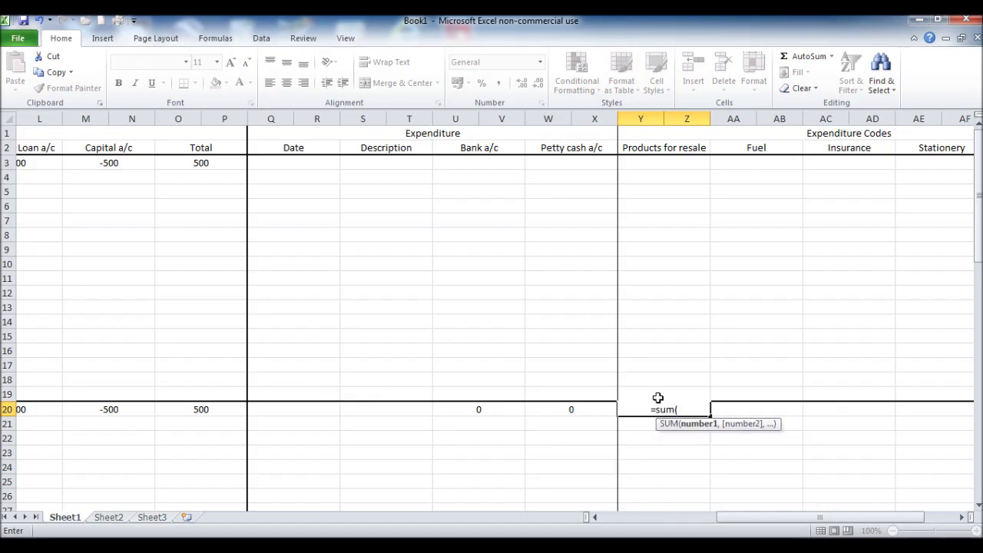
{"action": "left_click_drag", "start_coordinate": [662, 163], "coordinate": [689, 398]}
{"action": "type", "text": ")"}
{"action": "key", "text": "Return"}
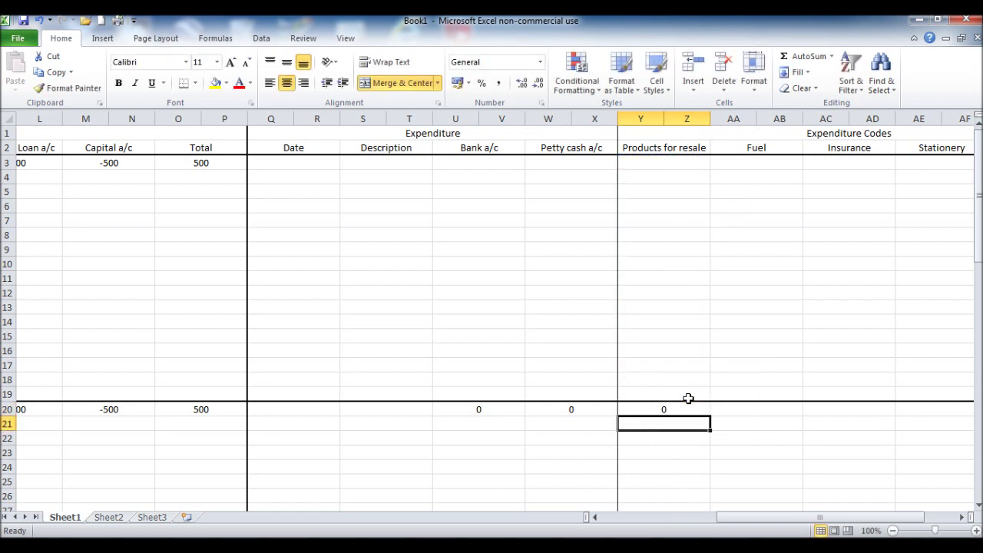
- Enter =SUM(AA3:AB19) in AA20 for Fuel and fill it right through AH20 (Wages)
{"action": "left_click", "coordinate": [730, 410]}
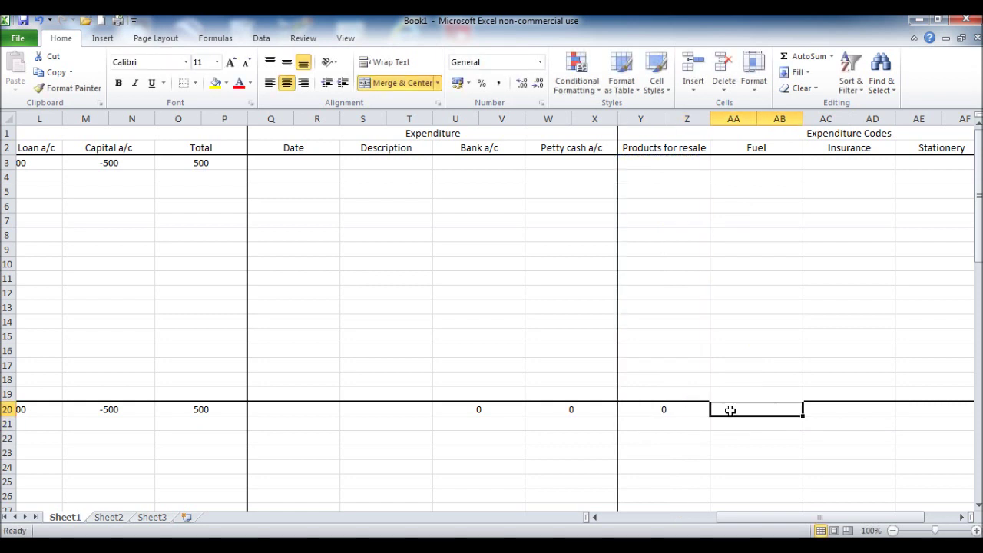
{"action": "type", "text": "=sum/9"}
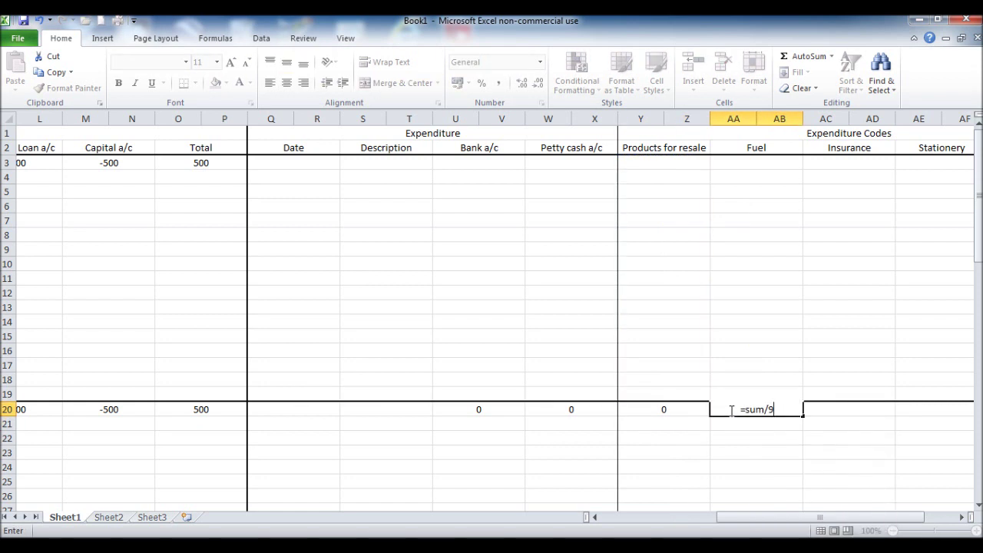
{"action": "key", "text": "BackSpace"}
{"action": "key", "text": "BackSpace"}
{"action": "type", "text": "("}
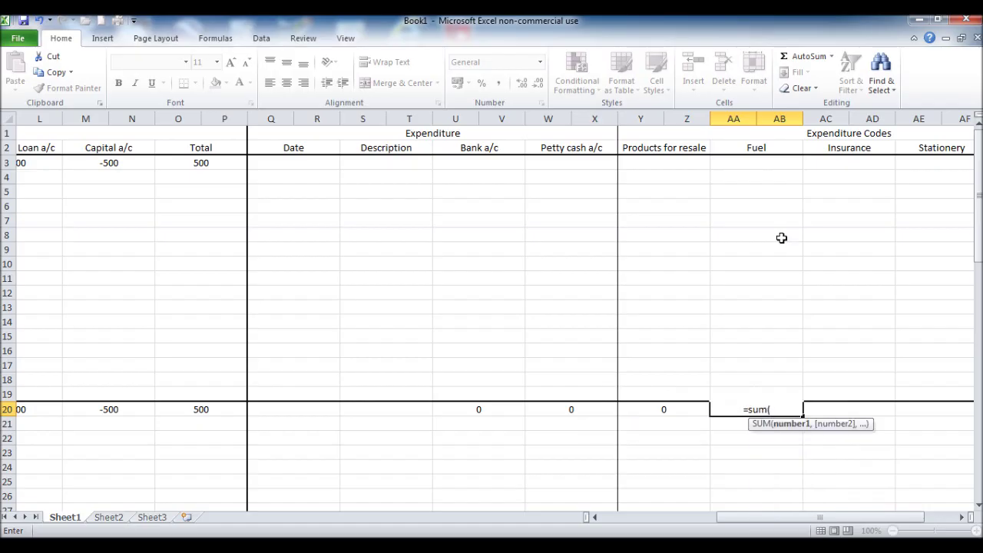
{"action": "left_click_drag", "start_coordinate": [765, 163], "coordinate": [777, 283]}
{"action": "left_click_drag", "start_coordinate": [775, 385], "coordinate": [776, 394]}
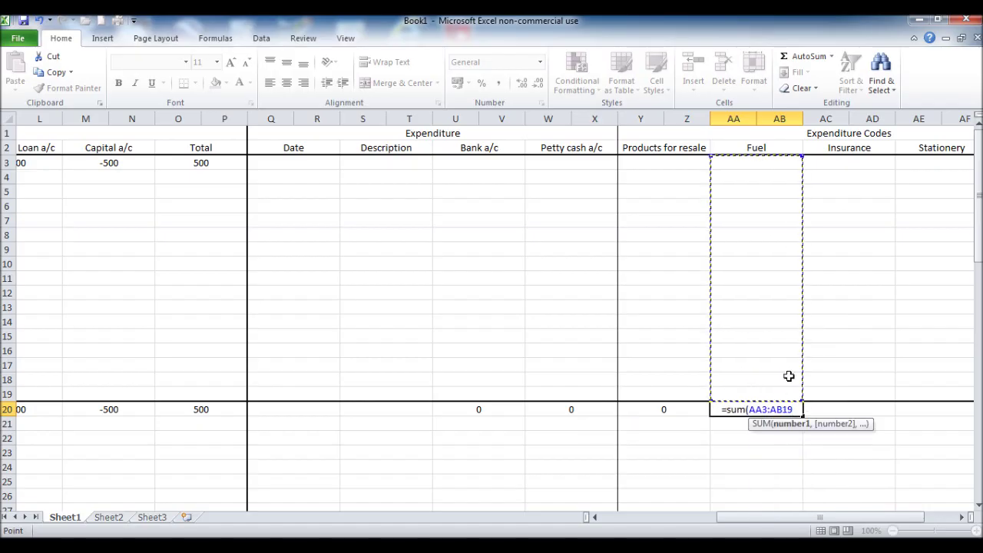
{"action": "type", "text": ")"}
{"action": "key", "text": "Return"}
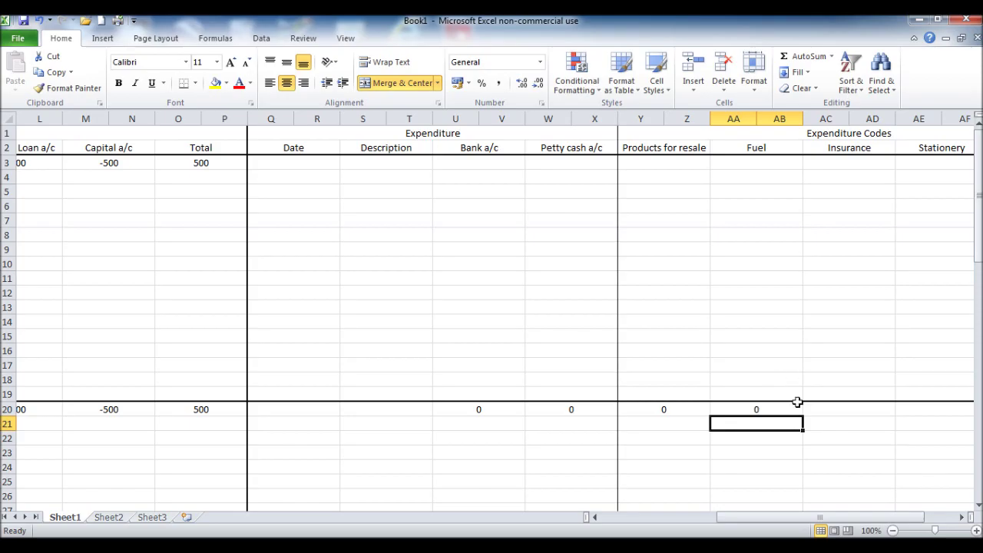
{"action": "left_click", "coordinate": [794, 404]}
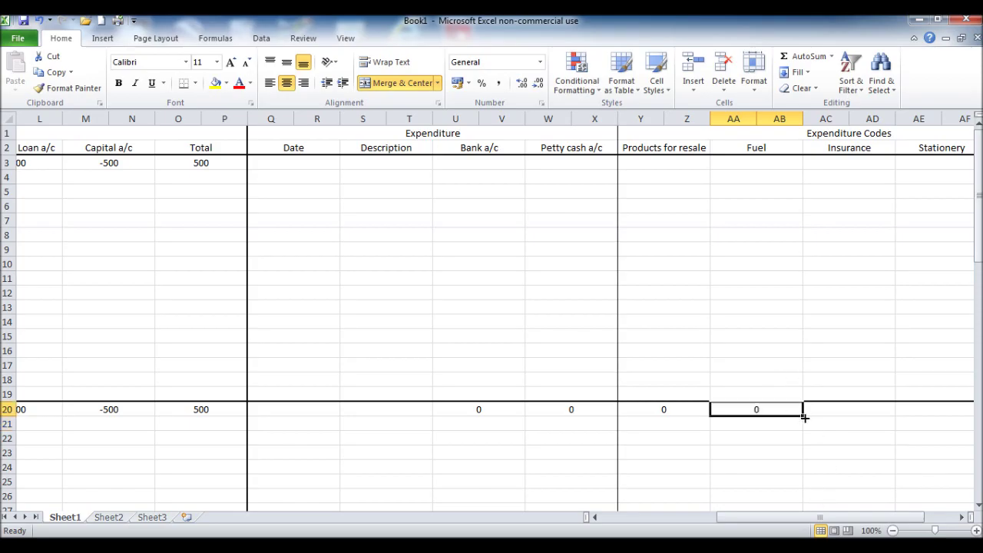
{"action": "left_click_drag", "start_coordinate": [804, 417], "coordinate": [848, 423]}
{"action": "left_click_drag", "start_coordinate": [926, 414], "coordinate": [645, 401]}
{"action": "left_click", "coordinate": [537, 296]}
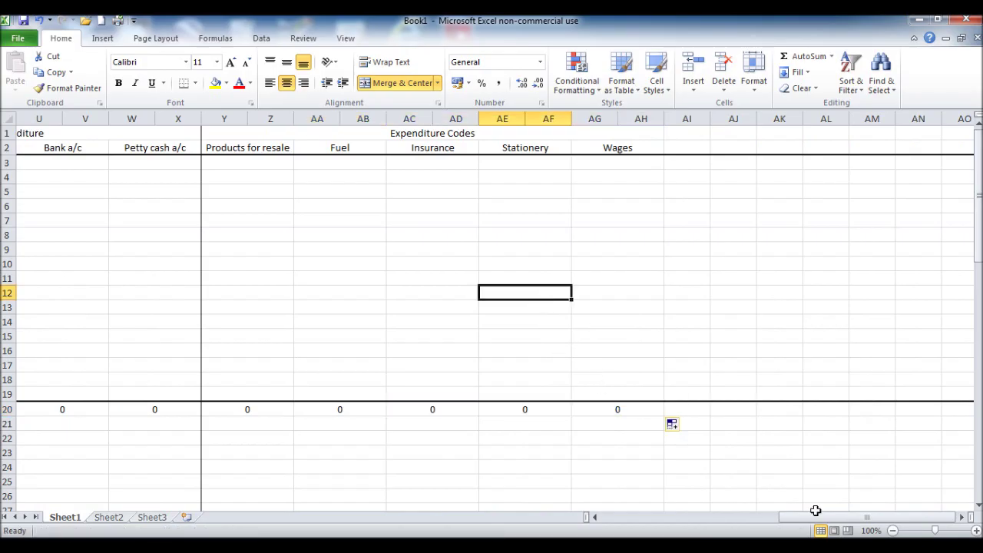
{"action": "left_click_drag", "start_coordinate": [822, 520], "coordinate": [690, 517]}
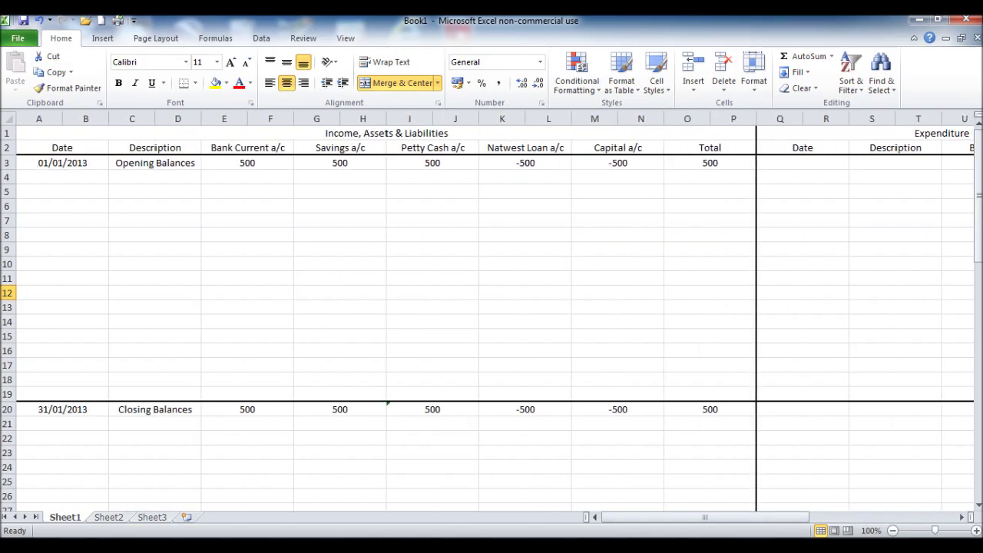